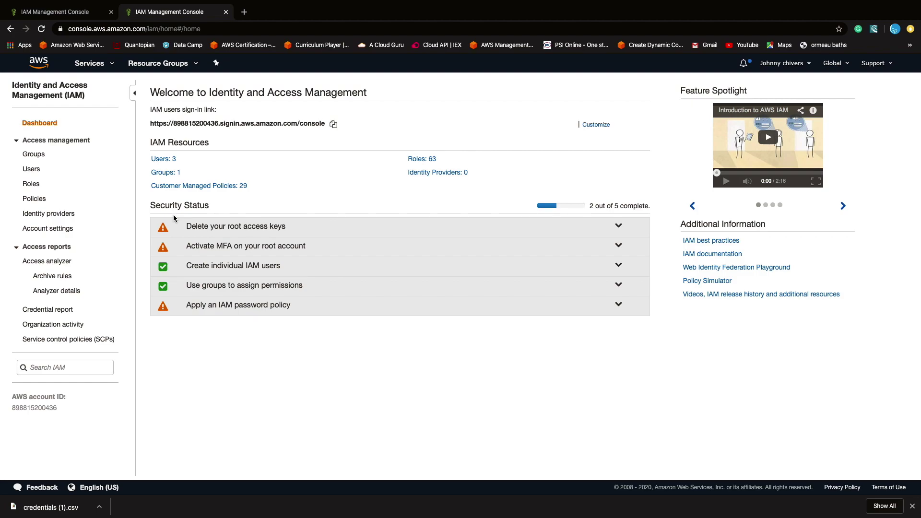
# Start adding a new IAM user and name it demo-user-1.
pyautogui.click(32, 170)
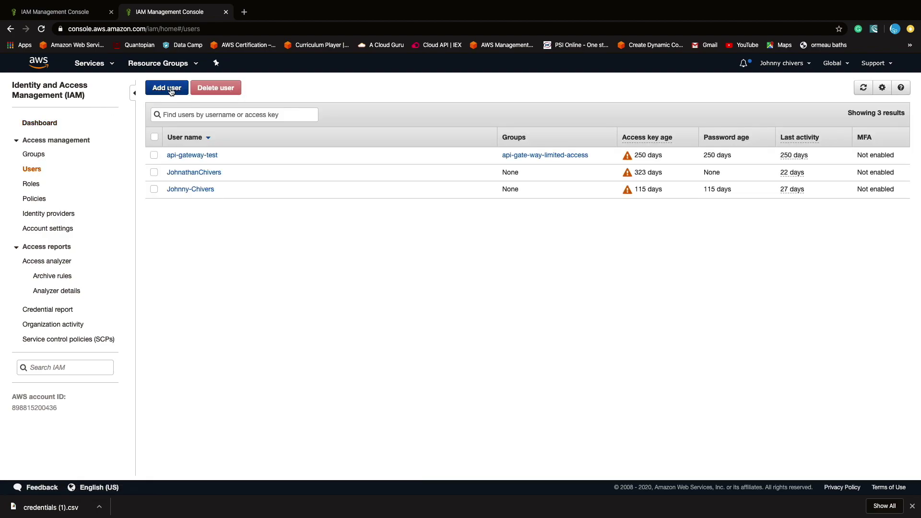
pyautogui.click(167, 87)
pyautogui.click(382, 166)
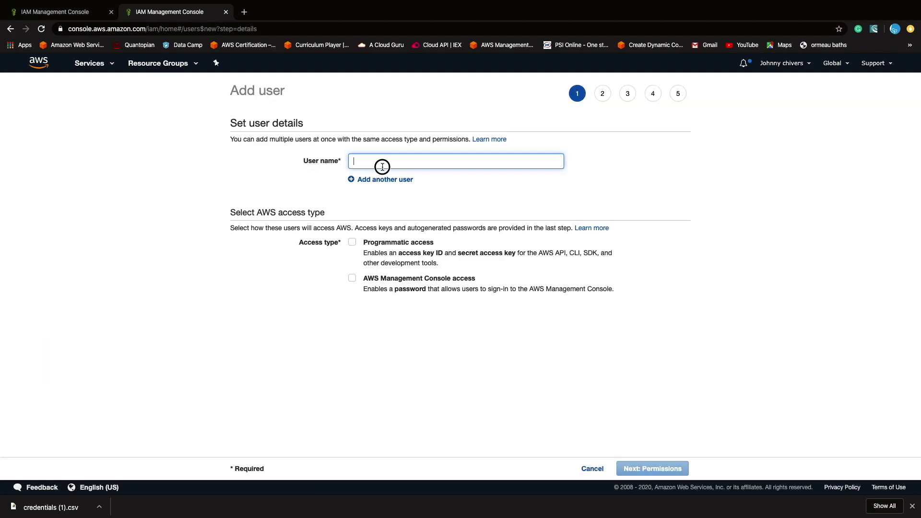
pyautogui.write('demo-')
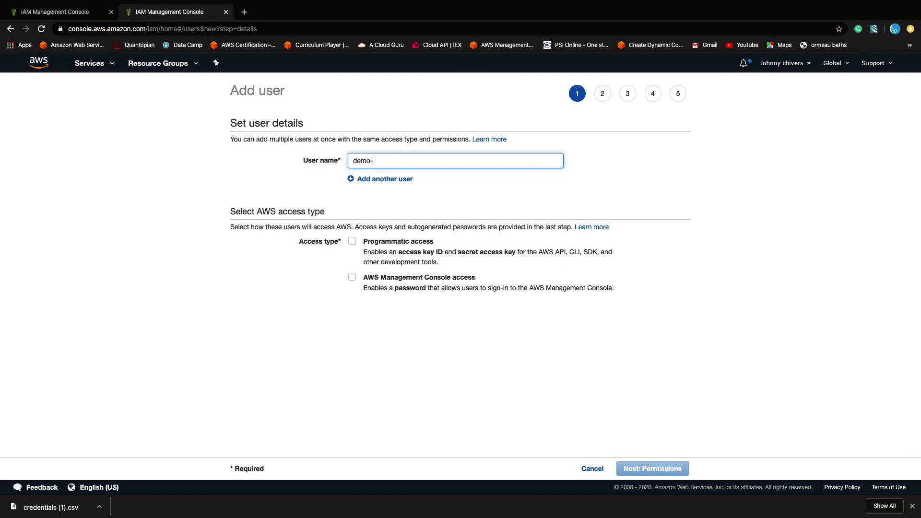
pyautogui.write('user-1')
# Give the new user both programmatic access and AWS Management Console access.
pyautogui.click(355, 242)
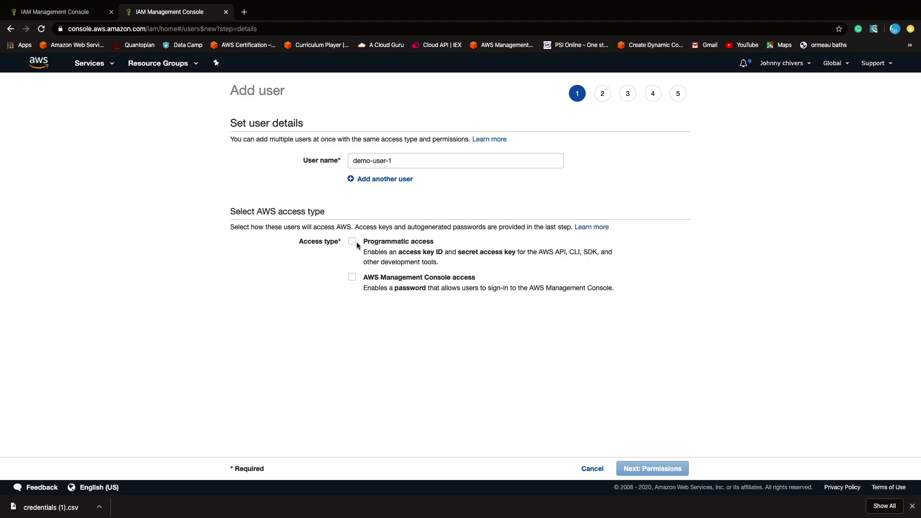
pyautogui.click(353, 242)
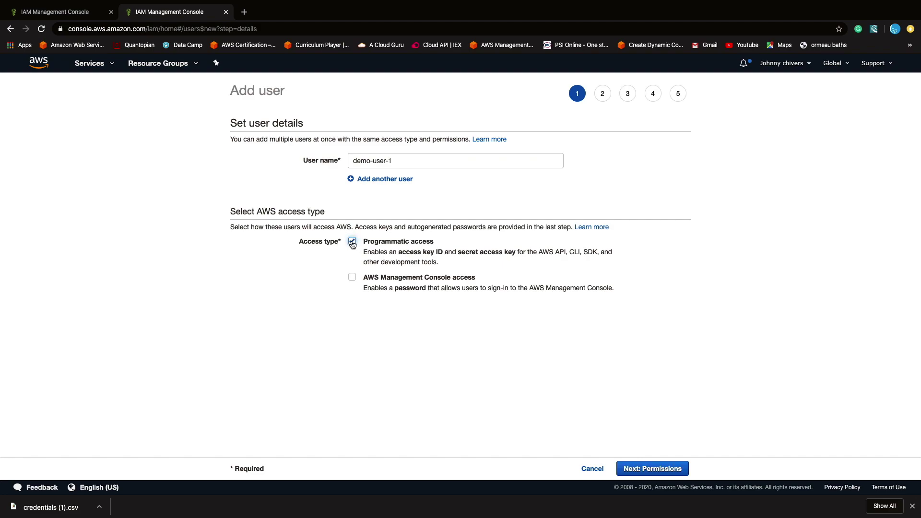
pyautogui.click(88, 66)
pyautogui.click(88, 67)
pyautogui.click(363, 279)
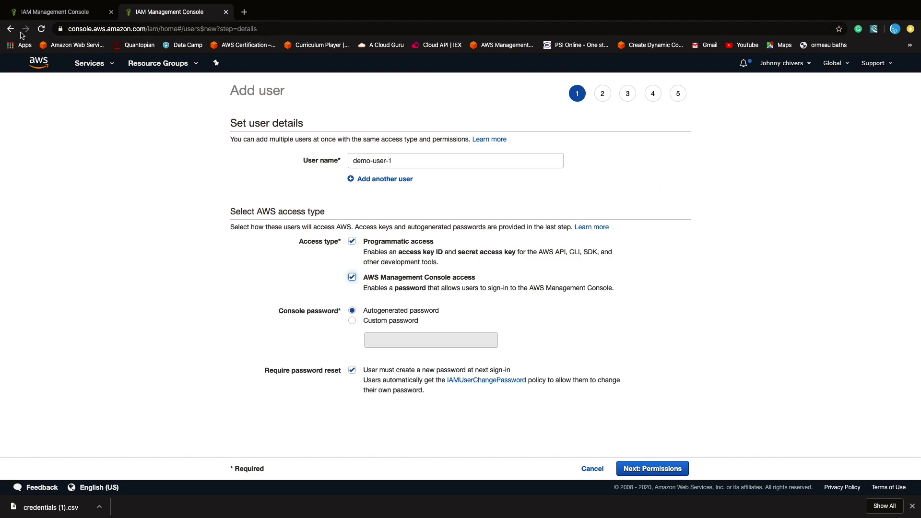
# Choose a custom console password, enter the password, and turn off the password reset requirement.
pyautogui.scroll(-1, 508, 338)
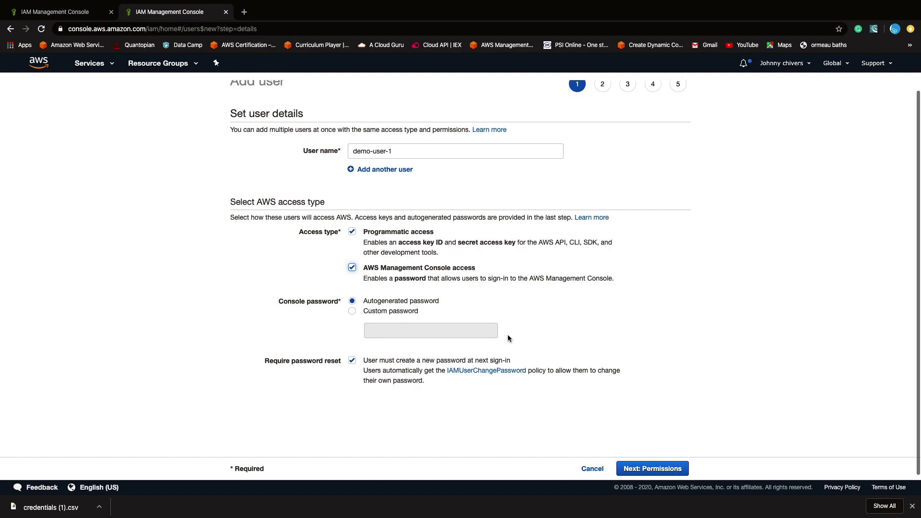
pyautogui.click(414, 310)
pyautogui.click(403, 332)
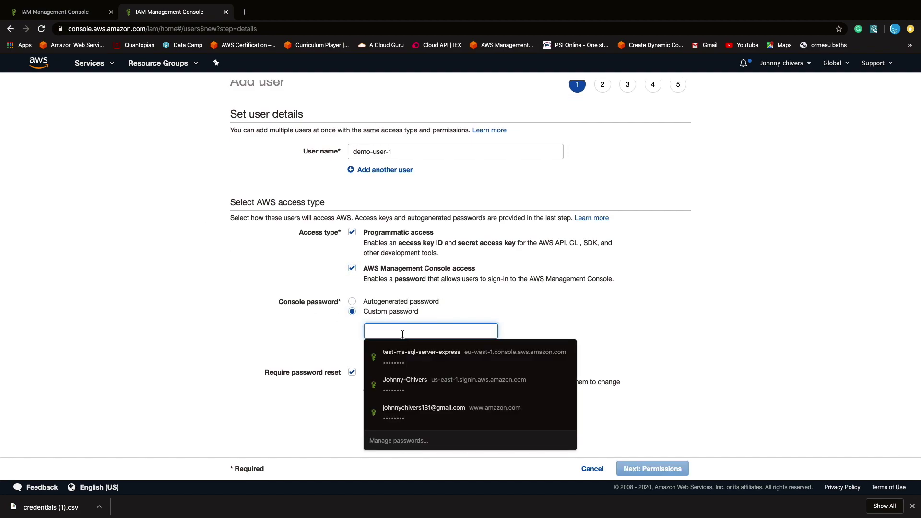
pyautogui.write('********')
pyautogui.click(634, 331)
pyautogui.click(352, 372)
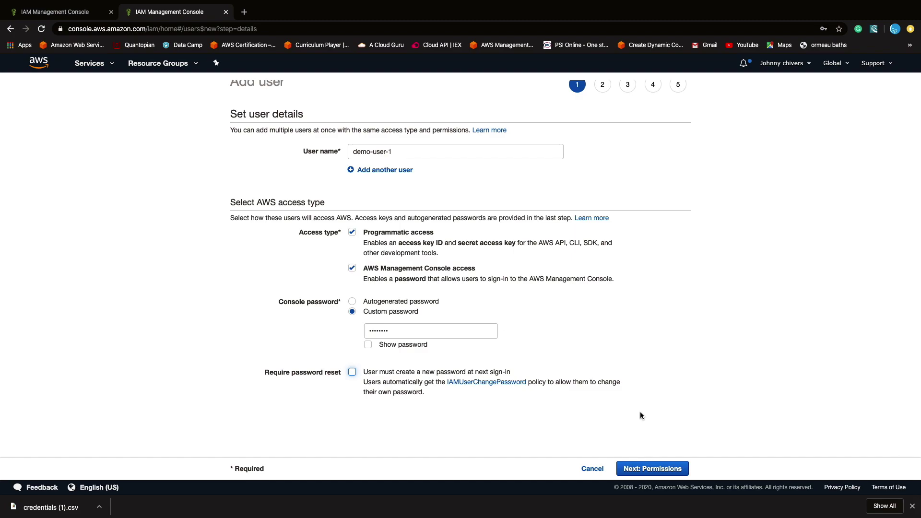
# Continue to the permissions stage and choose to attach existing policies directly to the user.
pyautogui.moveTo(263, 372); pyautogui.dragTo(350, 379)
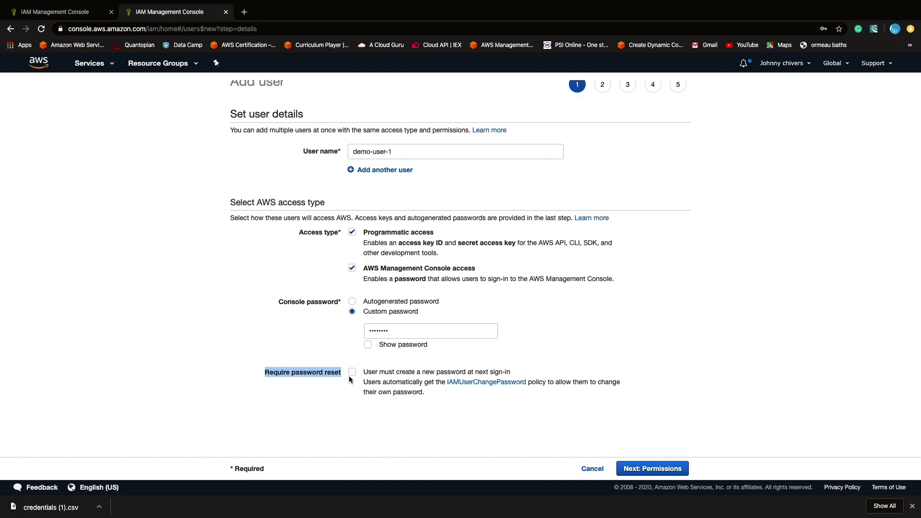
pyautogui.click(662, 470)
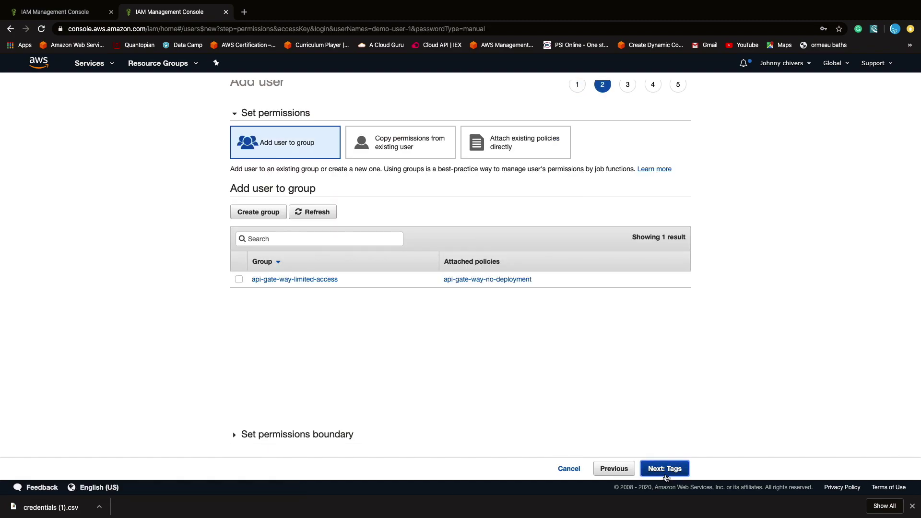
pyautogui.click(550, 147)
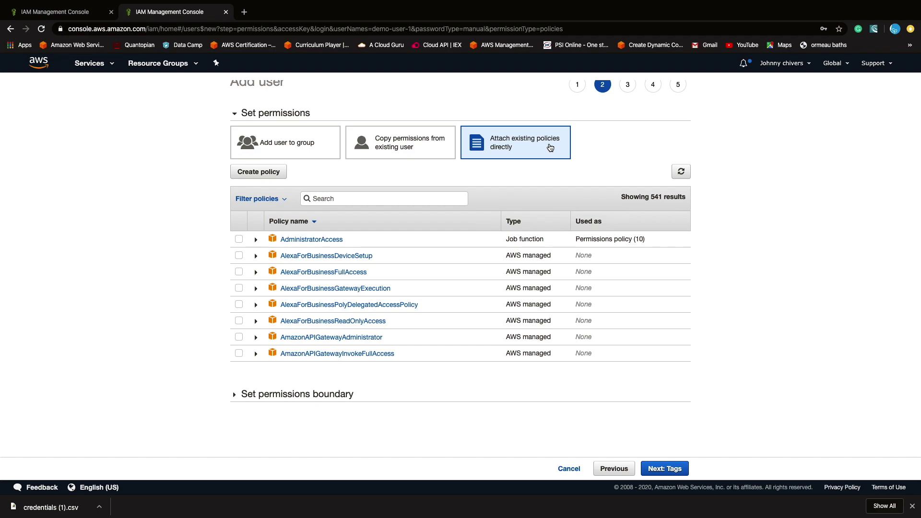
# Examine the AdministratorAccess policy's JSON definition, reading its Effect, Action and Resource entries.
pyautogui.click(256, 242)
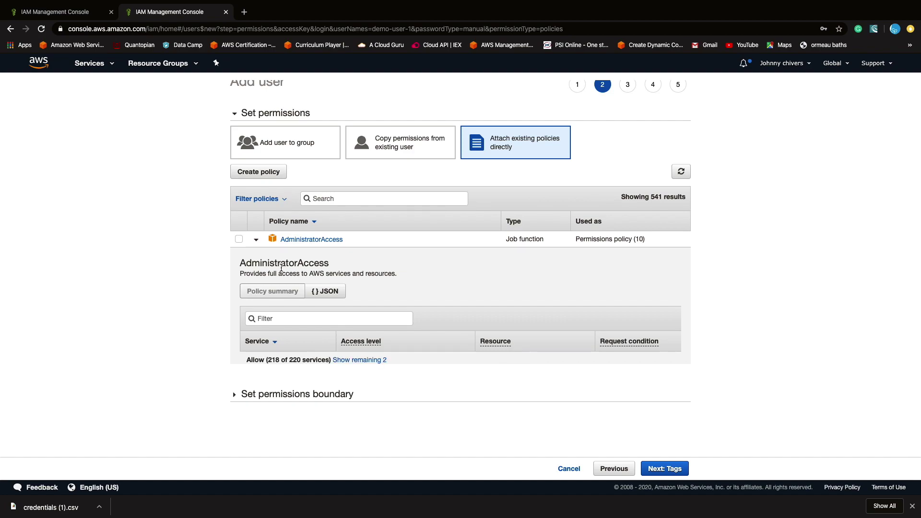
pyautogui.click(330, 293)
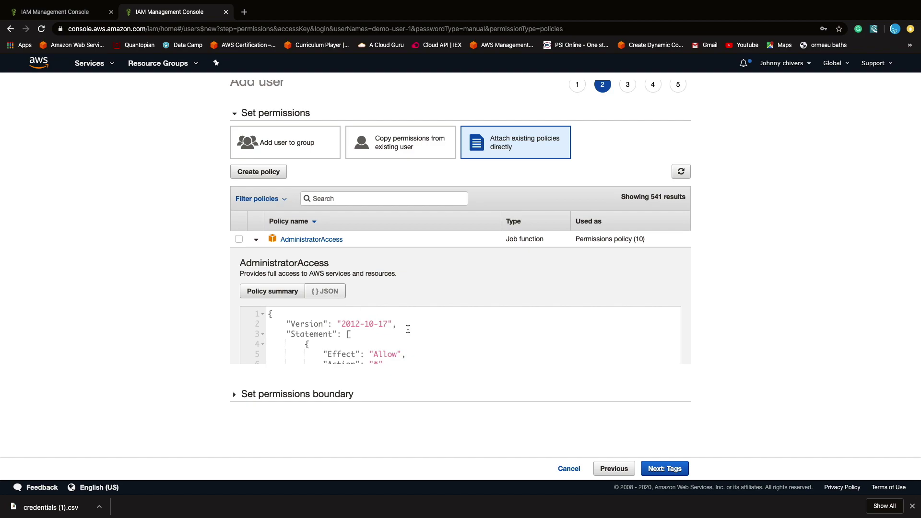
pyautogui.scroll(-1, 459, 334)
pyautogui.scroll(-1, 459, 334)
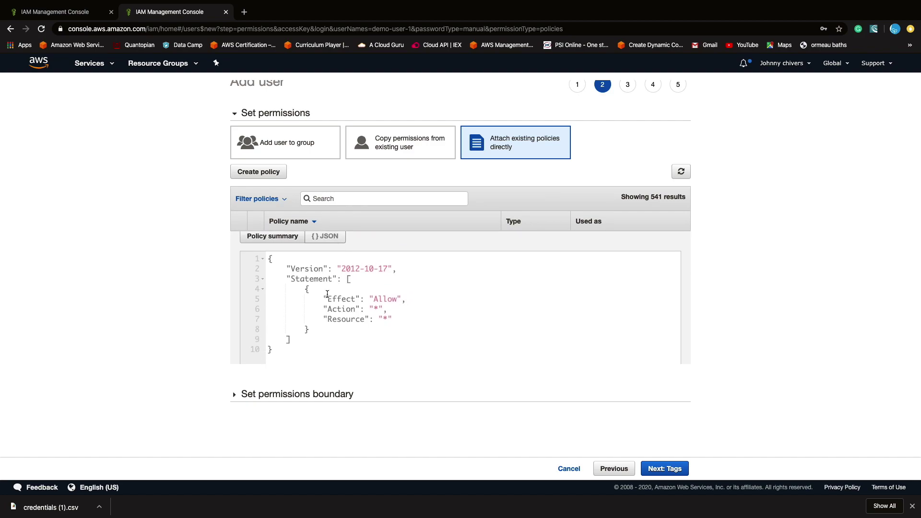
pyautogui.moveTo(322, 300); pyautogui.dragTo(415, 300)
pyautogui.moveTo(323, 308); pyautogui.dragTo(398, 309)
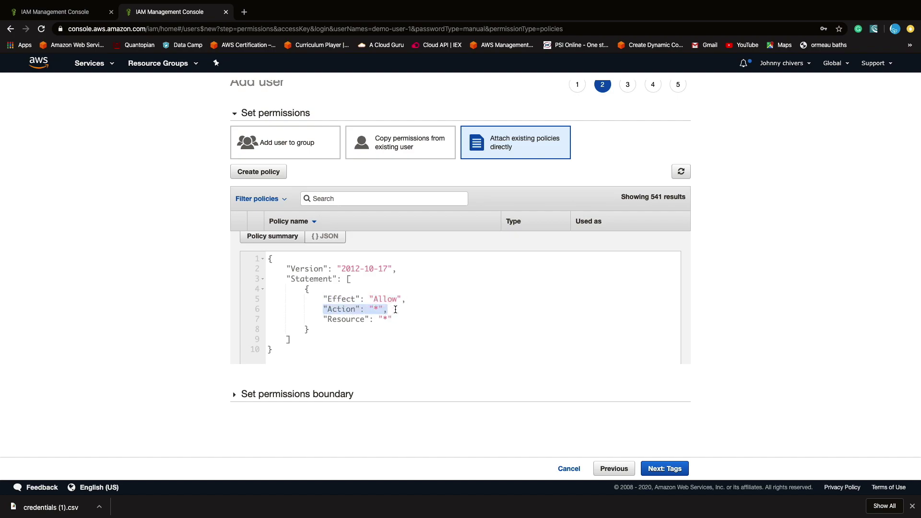
pyautogui.moveTo(323, 319); pyautogui.dragTo(430, 319)
pyautogui.scroll(1, 225, 316)
pyautogui.scroll(2, 285, 308)
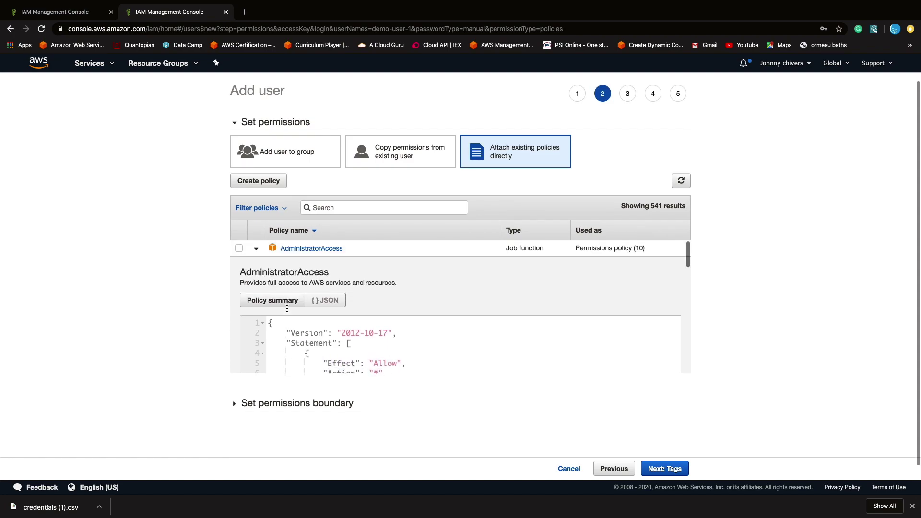
# Select the AdministratorAccess policy for the user and proceed to the review without adding tags.
pyautogui.click(239, 248)
pyautogui.click(256, 249)
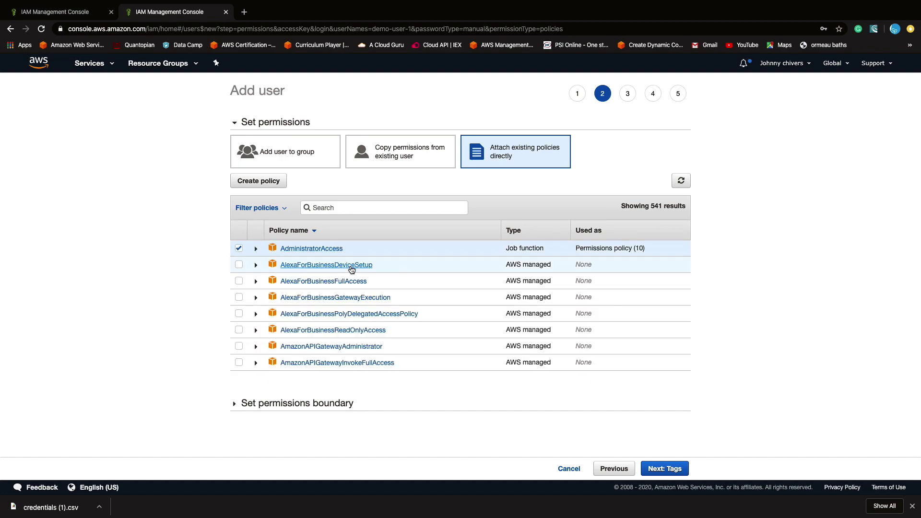
pyautogui.click(678, 472)
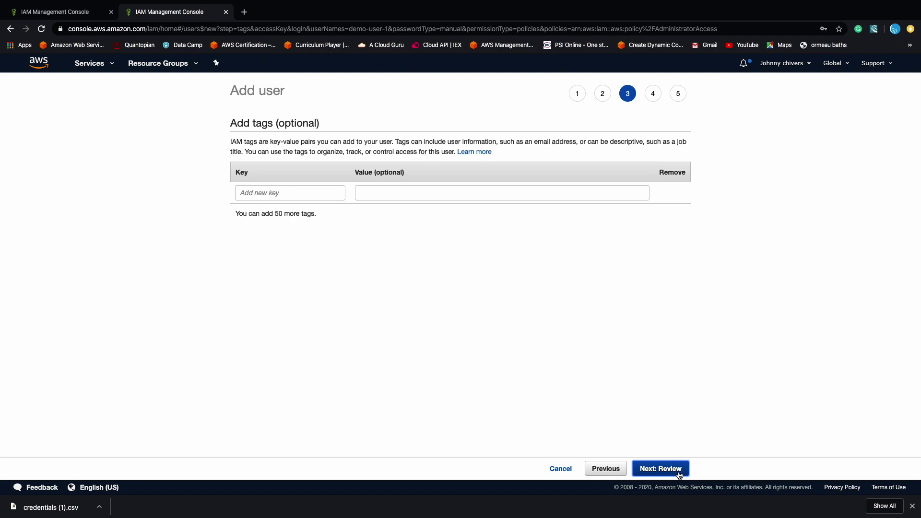
pyautogui.click(679, 473)
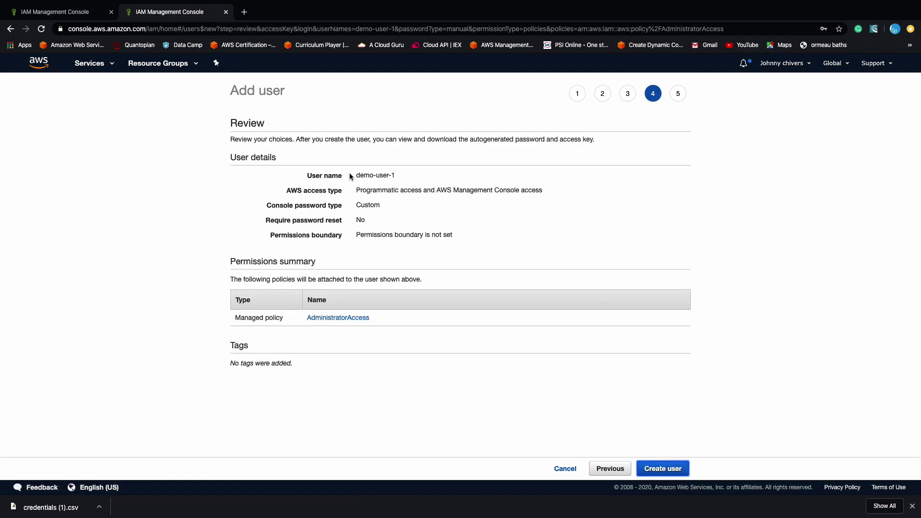
# Check the user name, access type and password settings in the review, and create the user.
pyautogui.click(357, 176)
pyautogui.moveTo(357, 176); pyautogui.dragTo(430, 168)
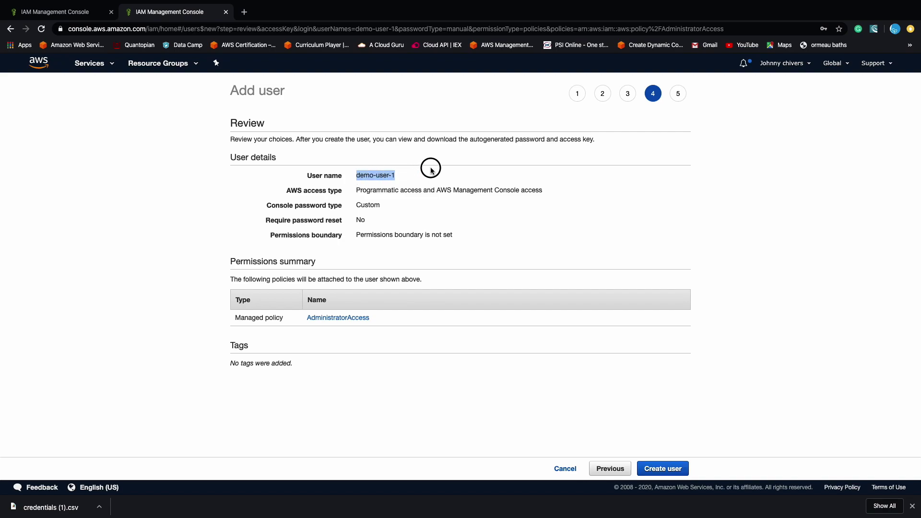
pyautogui.moveTo(357, 190); pyautogui.dragTo(550, 194)
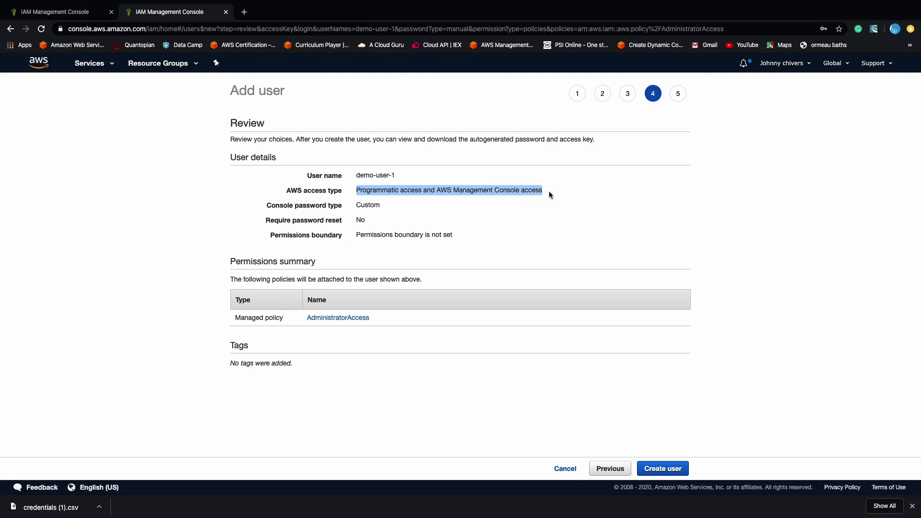
pyautogui.click(365, 205)
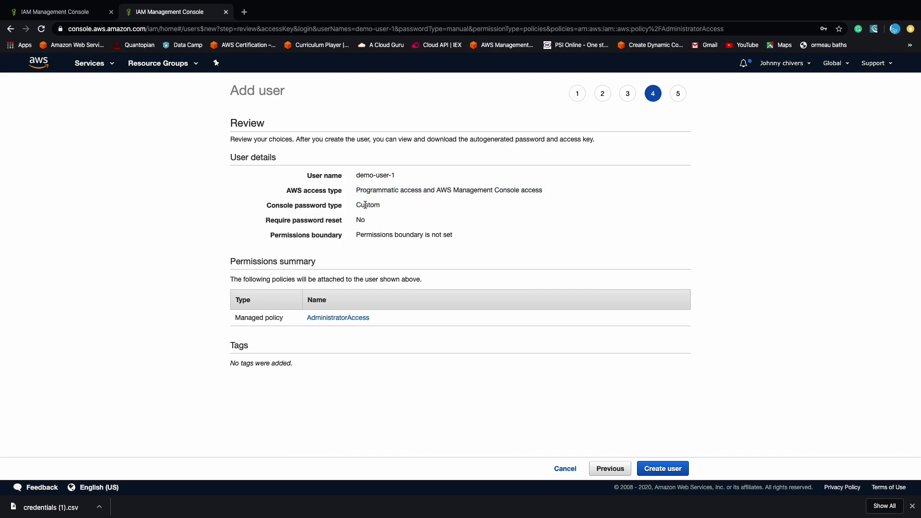
pyautogui.doubleClick(360, 220)
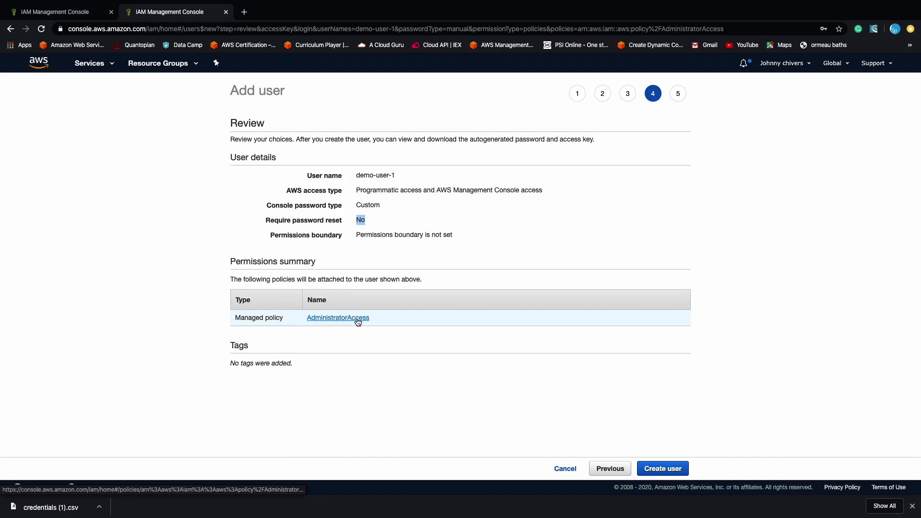
pyautogui.click(671, 470)
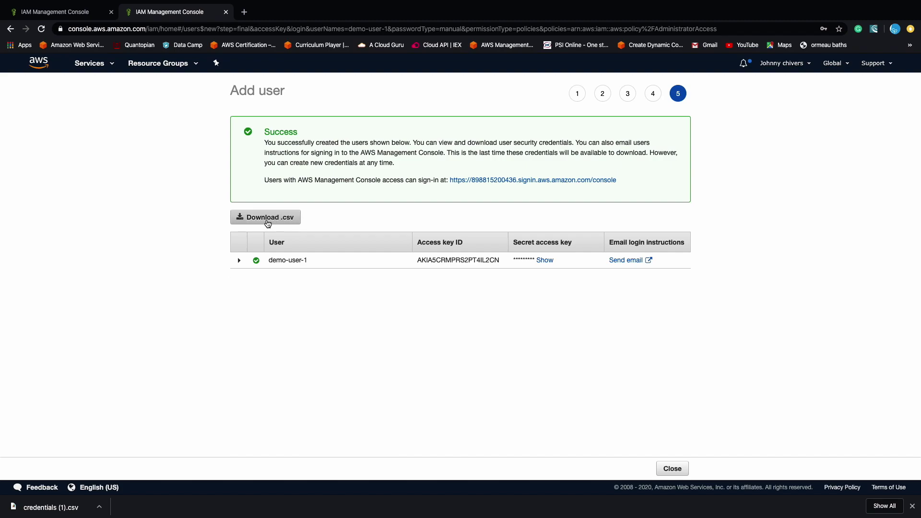
# Download the new user's credentials as CSV and return to the user list, selecting demo-user-1 there.
pyautogui.click(284, 222)
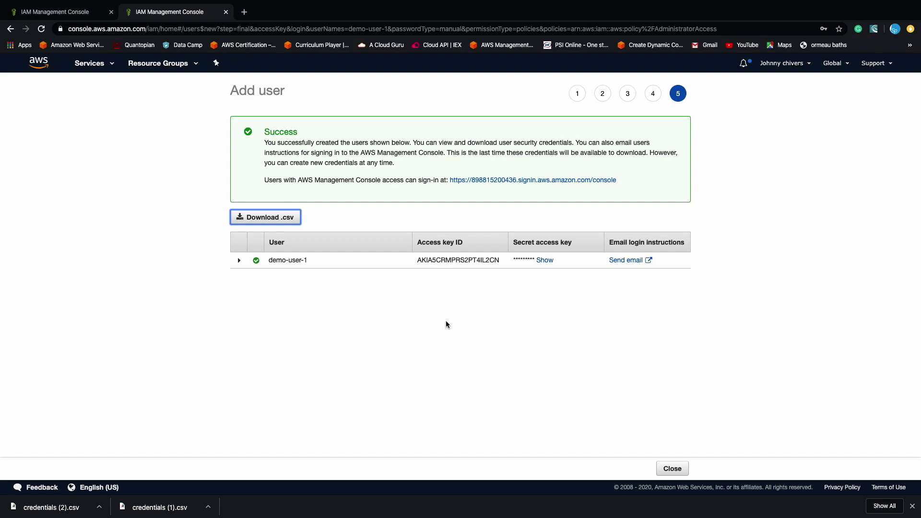
pyautogui.click(668, 468)
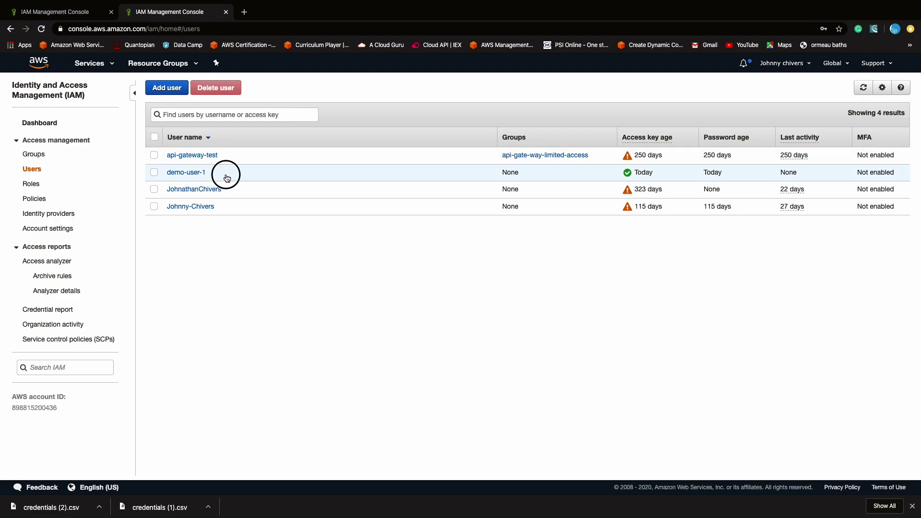
pyautogui.moveTo(226, 177); pyautogui.dragTo(169, 174)
pyautogui.click(154, 173)
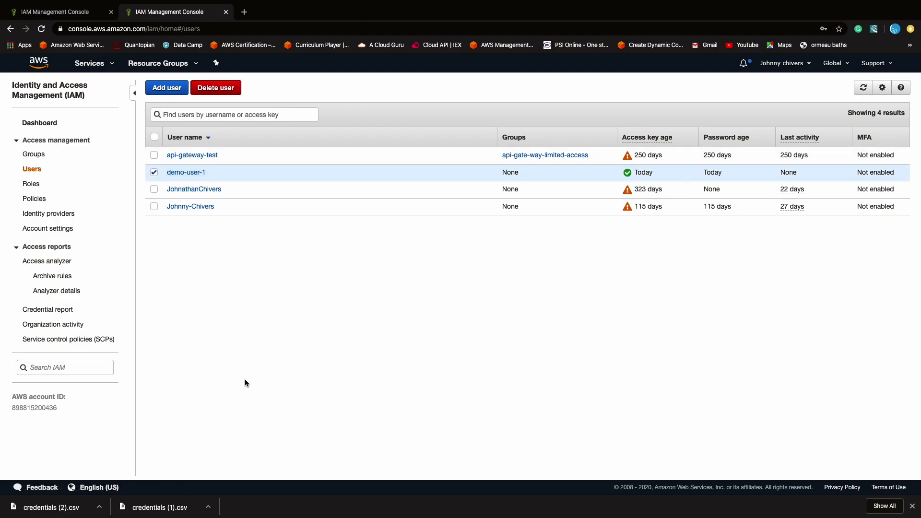
# Start creating a new IAM group named admin-group and continue to policy attachment.
pyautogui.click(33, 154)
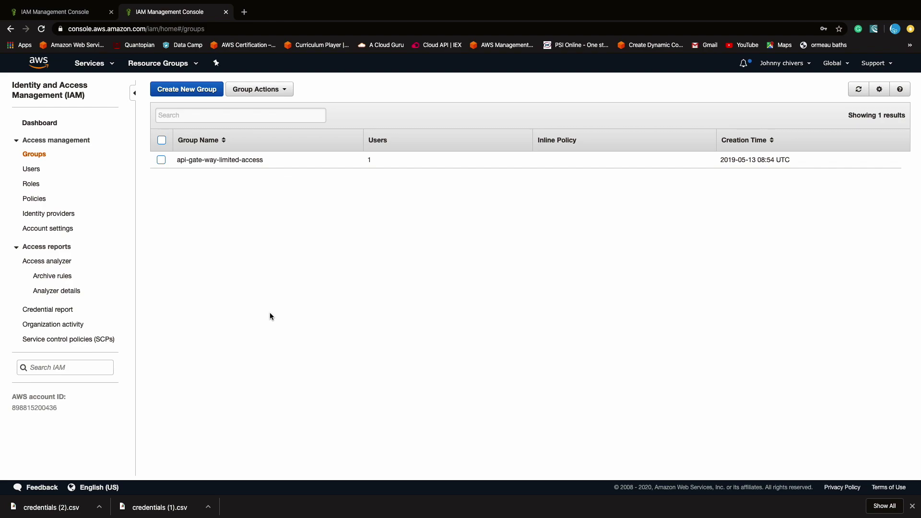
pyautogui.click(189, 90)
pyautogui.click(334, 134)
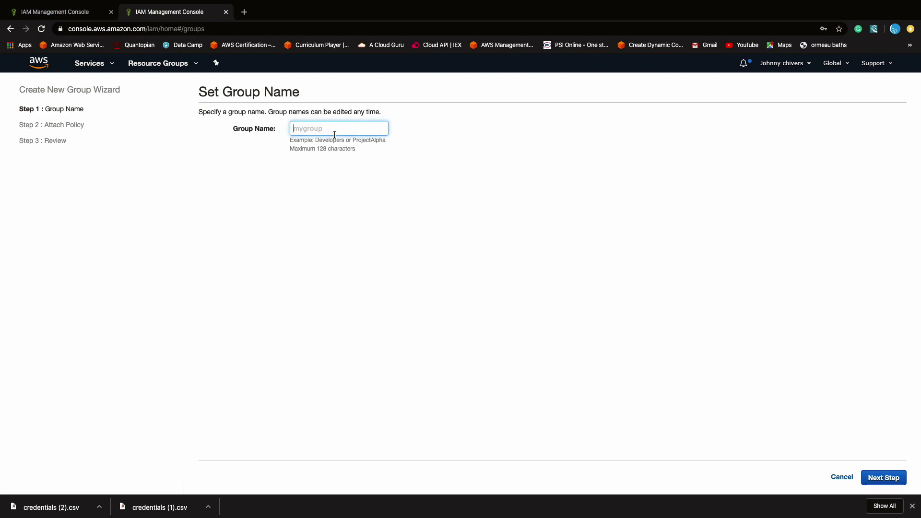
pyautogui.write('admin-group')
pyautogui.click(882, 478)
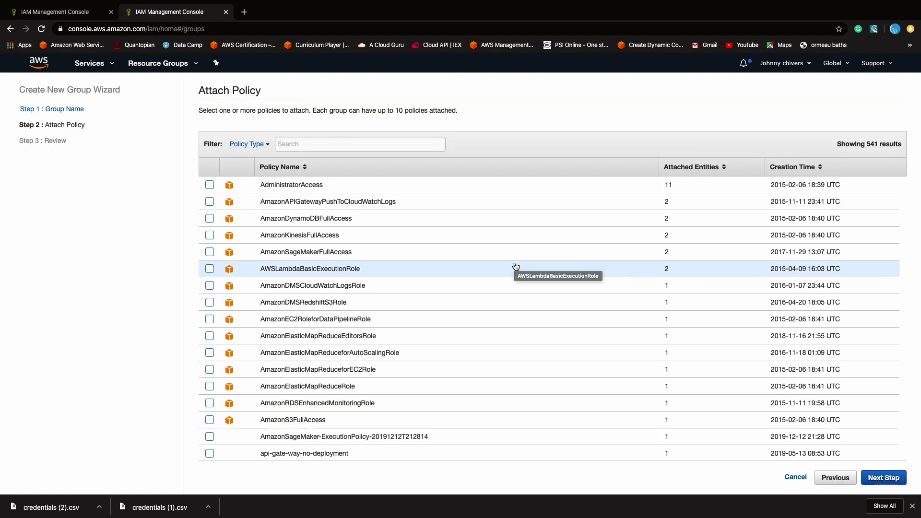
# Select the AdministratorAccess policy for the group and check the group name and policy in the review.
pyautogui.click(210, 185)
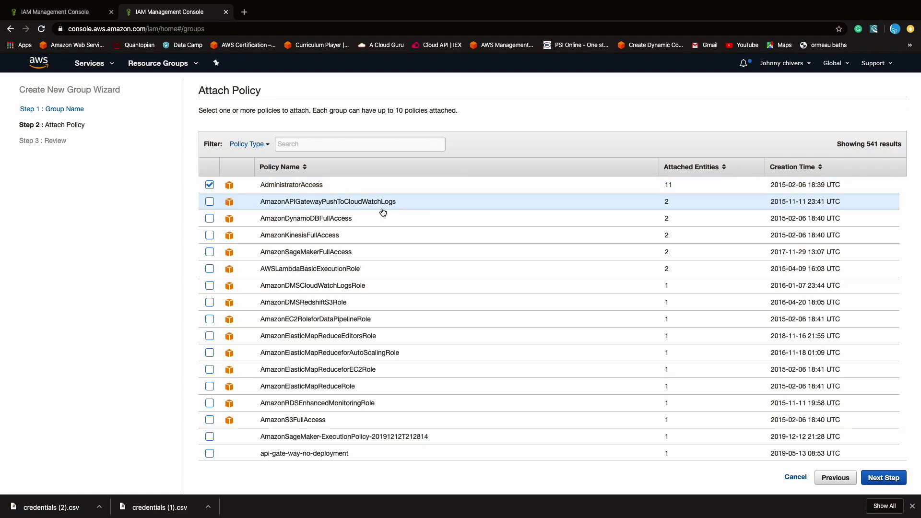
pyautogui.click(885, 478)
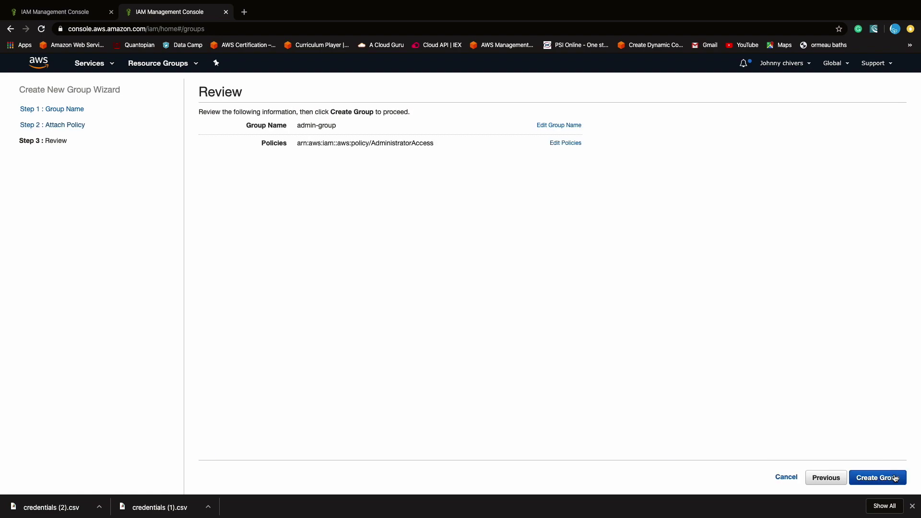
pyautogui.moveTo(294, 126); pyautogui.dragTo(420, 128)
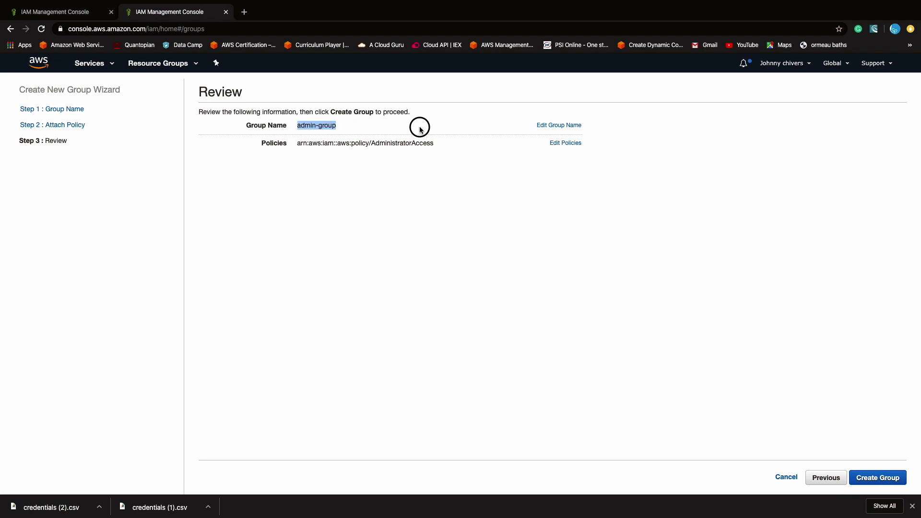
pyautogui.moveTo(294, 143); pyautogui.dragTo(439, 145)
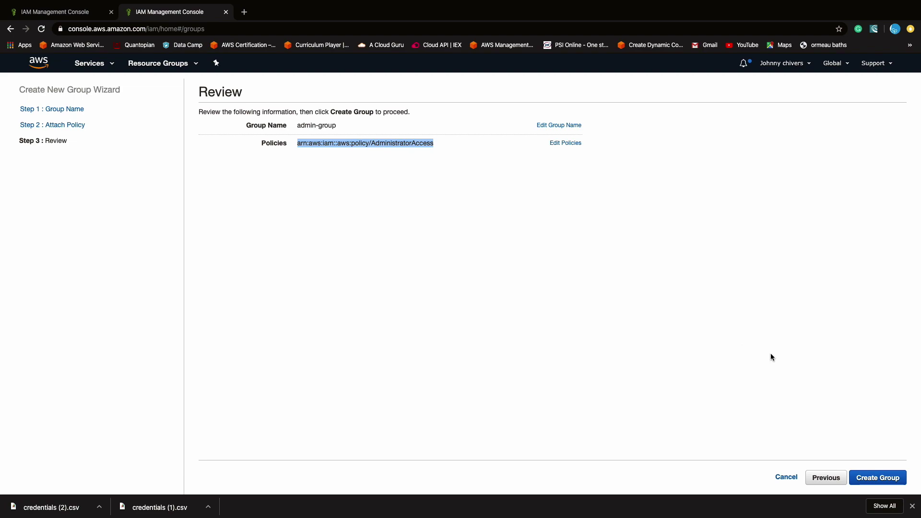
# Check the AdministratorAccess policy in the review and create the admin-group group.
pyautogui.click(398, 142)
pyautogui.moveTo(373, 142); pyautogui.dragTo(478, 142)
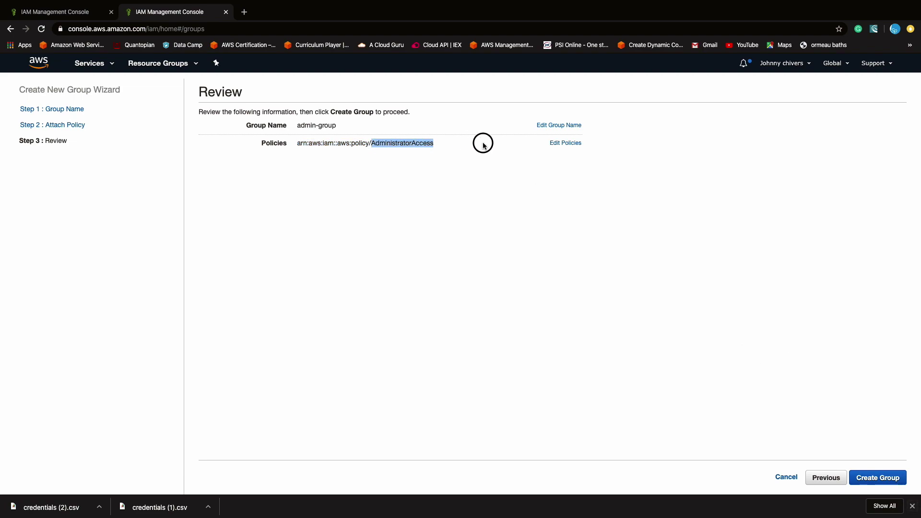
pyautogui.click(891, 480)
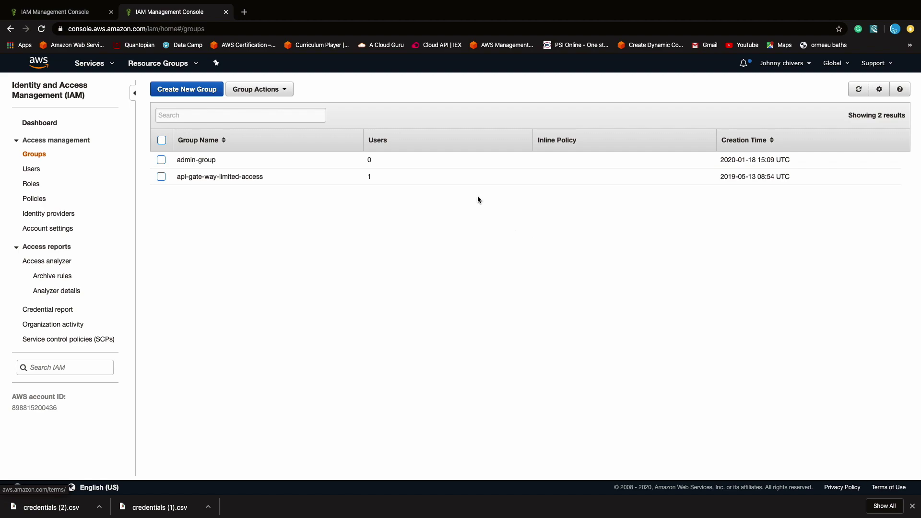
# Add the user demo-user-1 to admin-group.
pyautogui.click(161, 160)
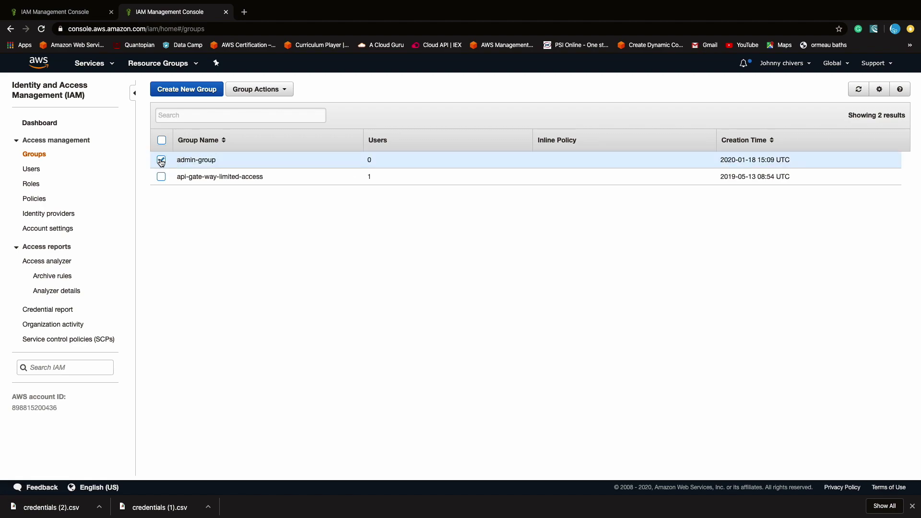
pyautogui.click(280, 89)
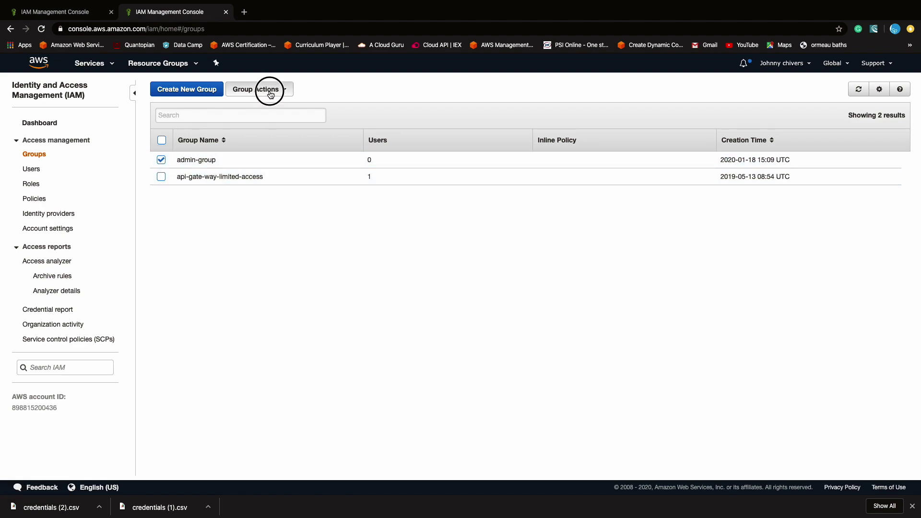
pyautogui.click(273, 105)
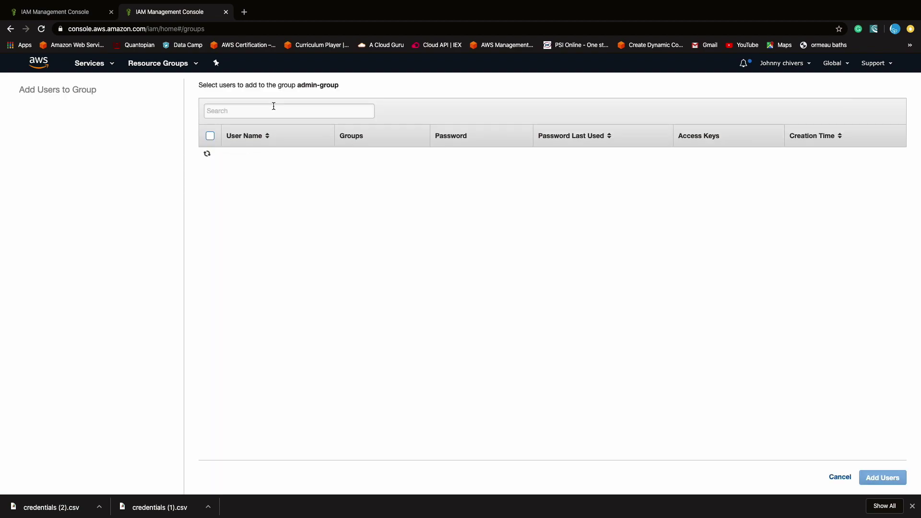
pyautogui.click(210, 172)
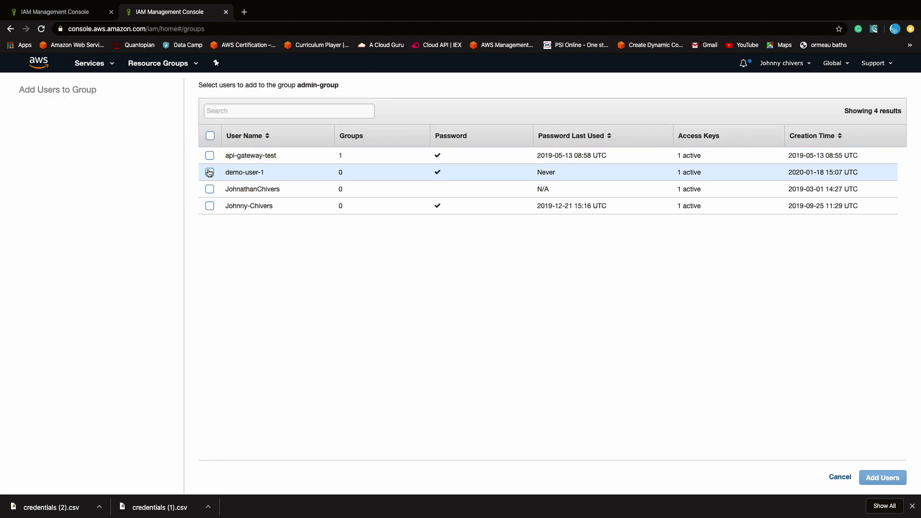
pyautogui.click(880, 479)
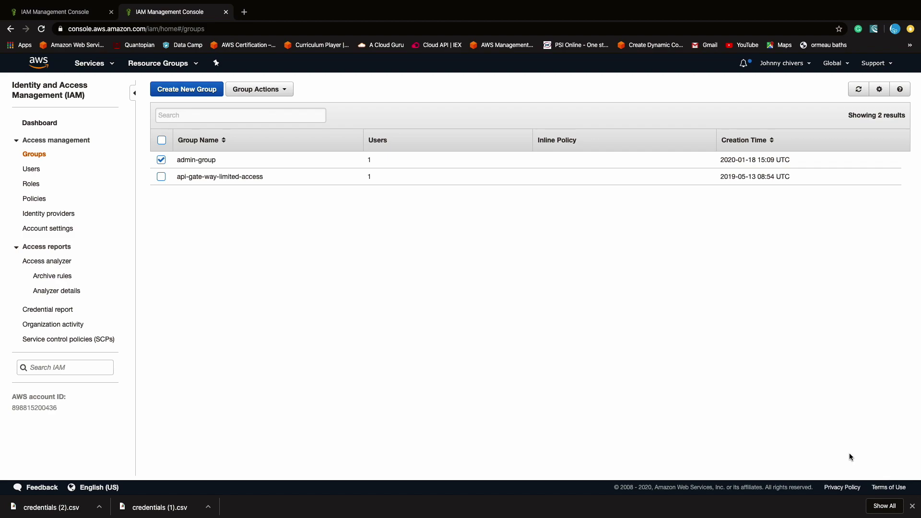
# Remove demo-user-1 from admin-group.
pyautogui.click(281, 91)
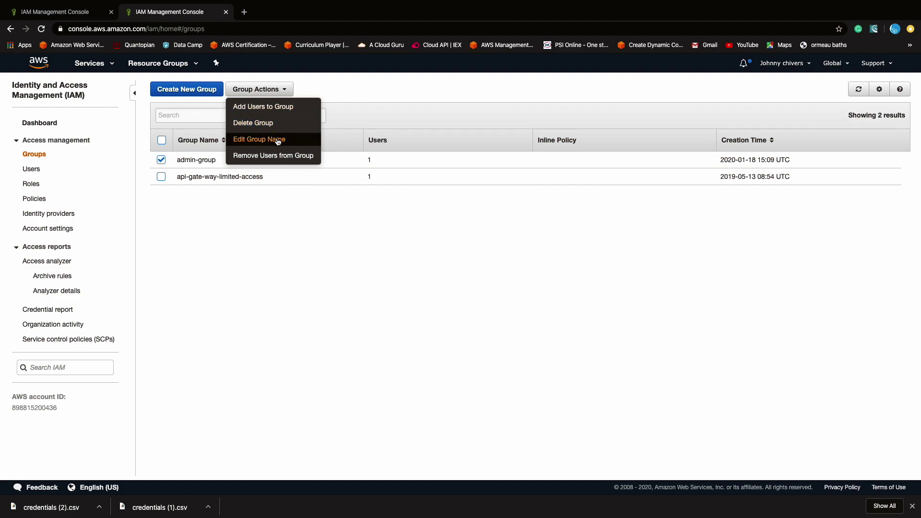
pyautogui.click(277, 156)
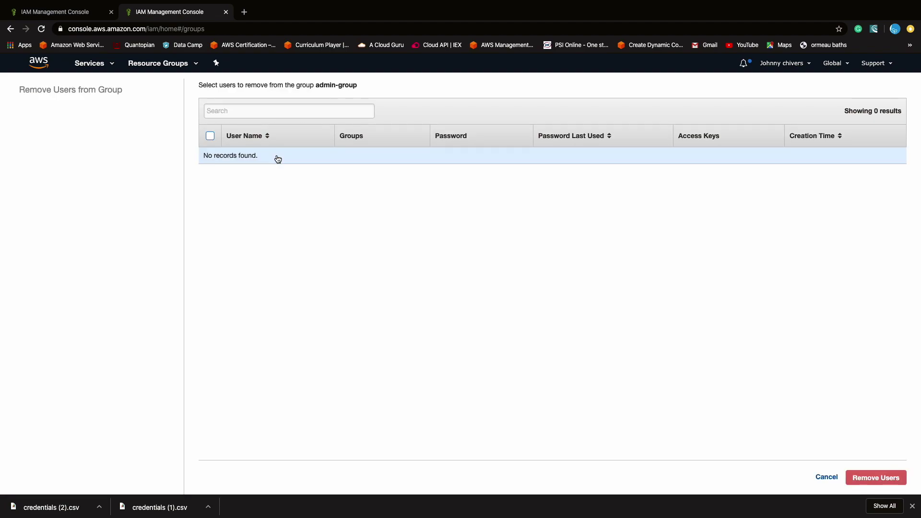
pyautogui.click(209, 155)
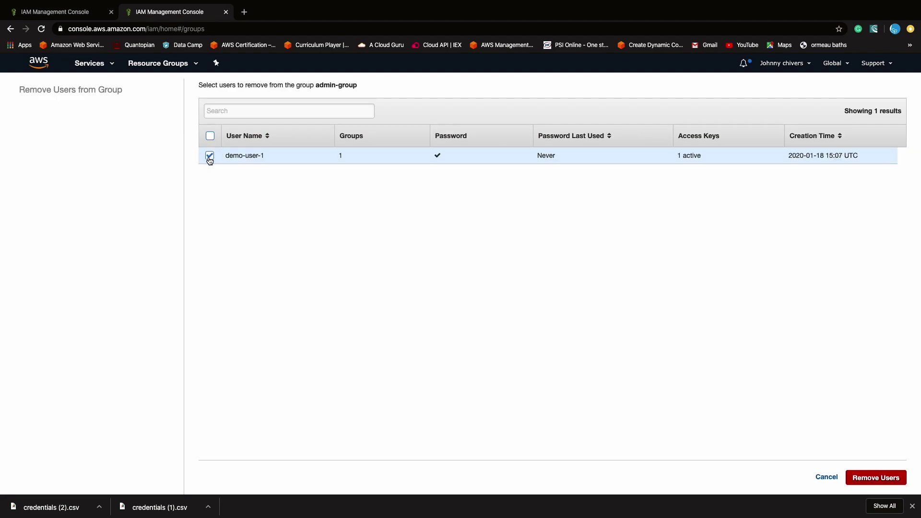
pyautogui.click(892, 478)
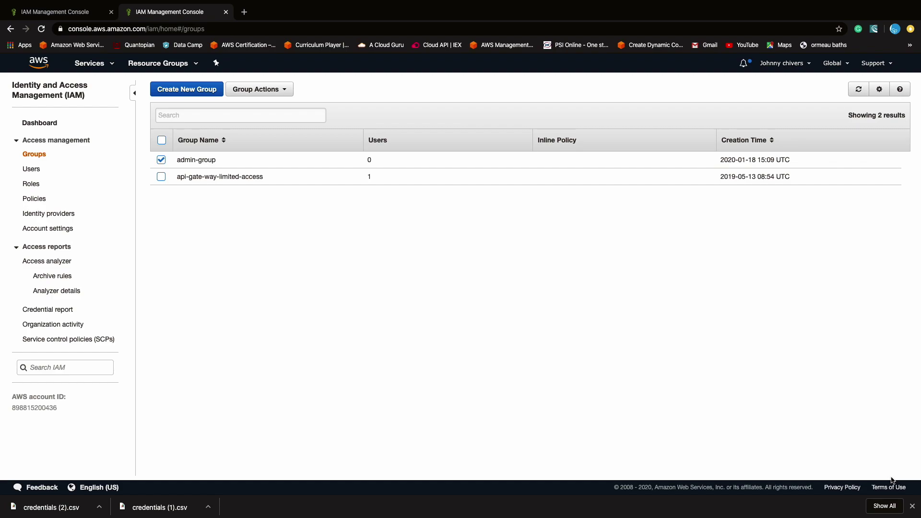
# Start creating an IAM role with EC2 as the trusted AWS service and continue to the permissions policies.
pyautogui.click(33, 185)
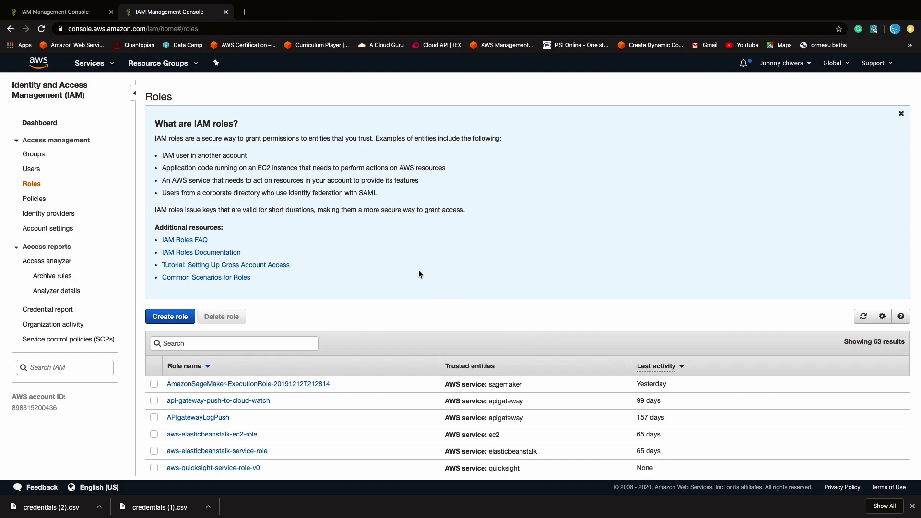
pyautogui.scroll(-3, 418, 274)
pyautogui.click(168, 201)
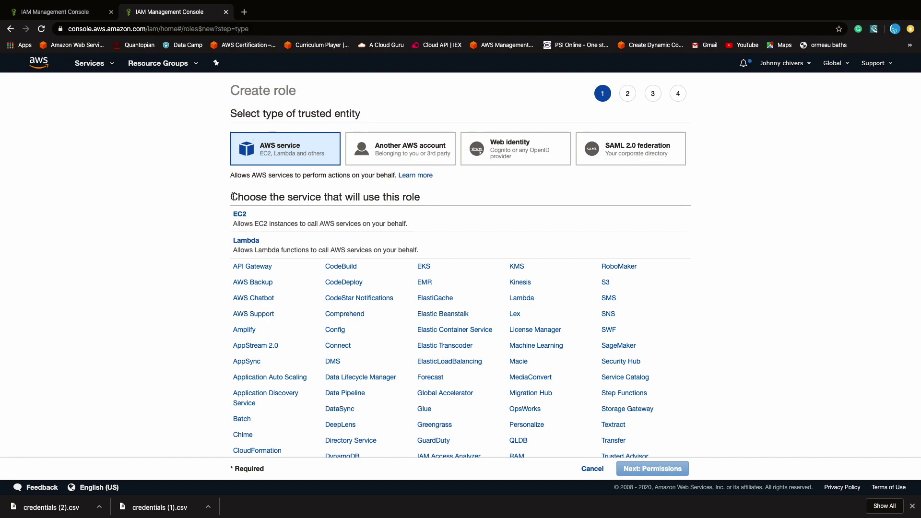
pyautogui.click(245, 216)
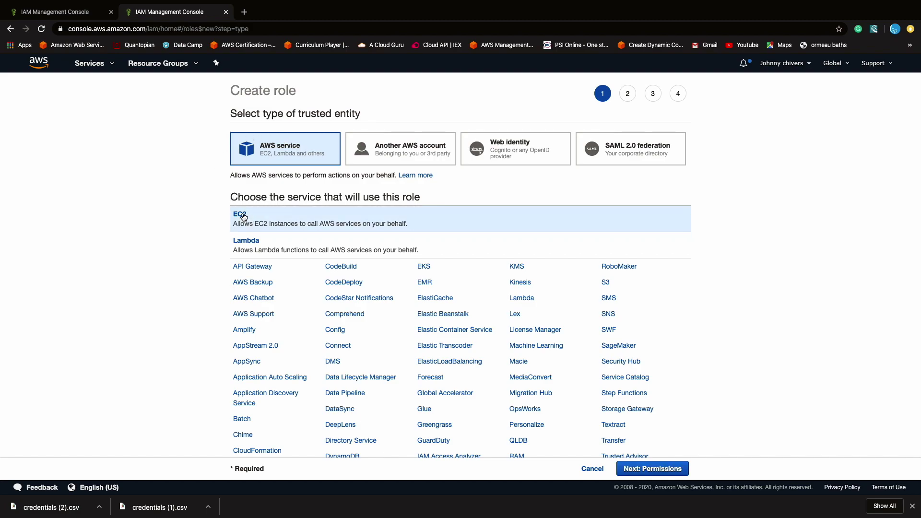
pyautogui.click(238, 216)
pyautogui.doubleClick(238, 218)
pyautogui.scroll(-3, 228, 304)
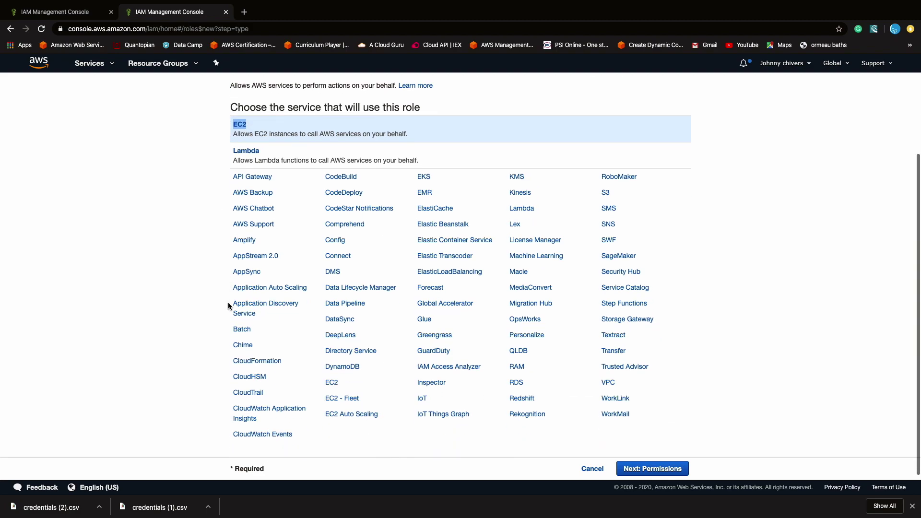
pyautogui.click(645, 469)
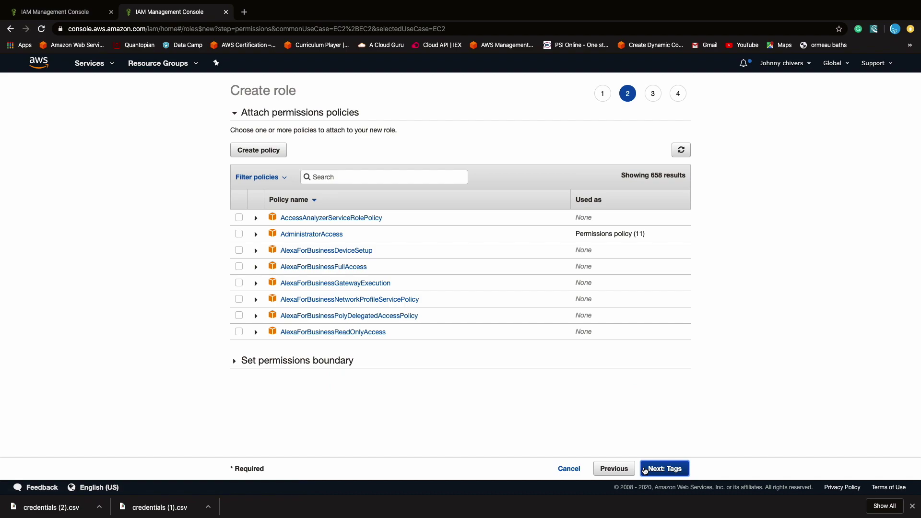
# Filter the permissions policies by s3 and examine the Action and Resource entries in the AmazonS3FullAccess JSON.
pyautogui.click(374, 180)
pyautogui.write('s3')
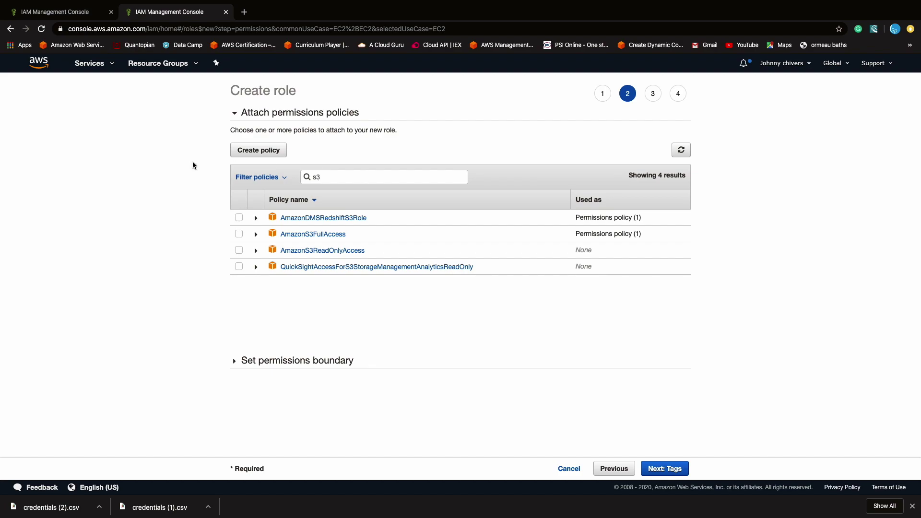
pyautogui.click(255, 235)
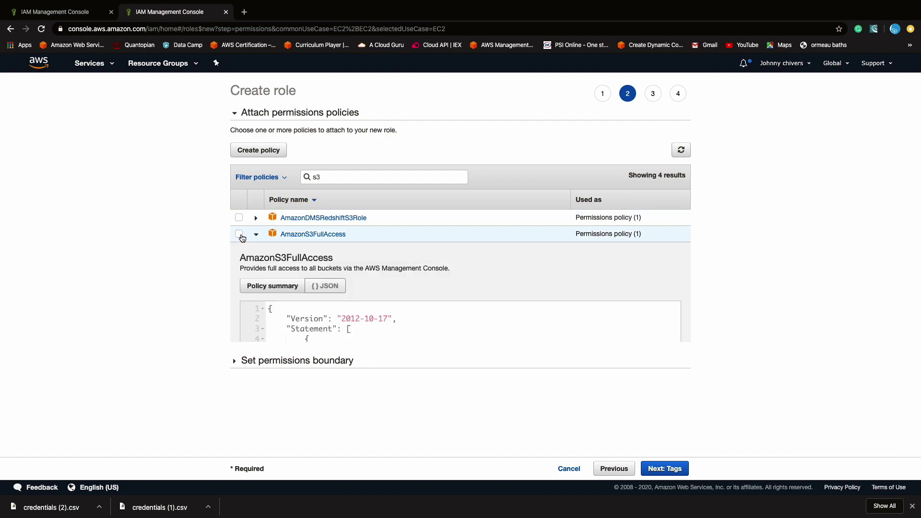
pyautogui.scroll(-2, 352, 307)
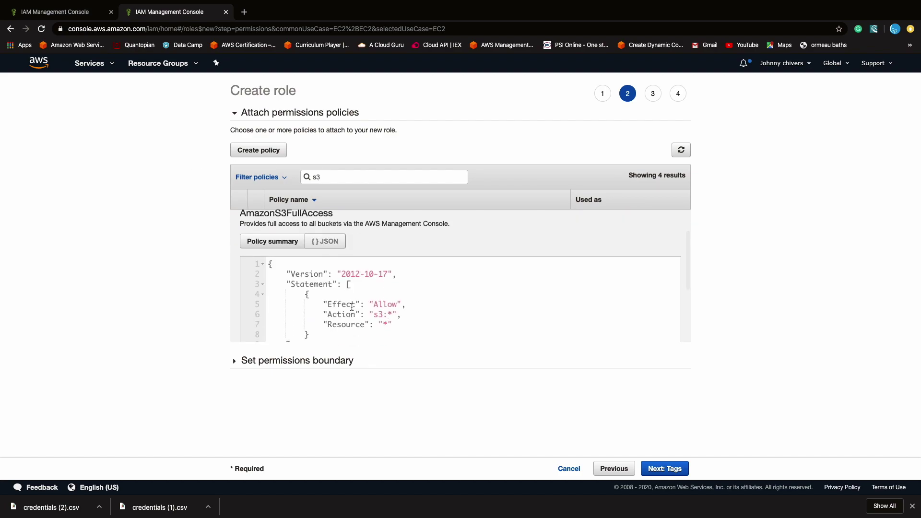
pyautogui.moveTo(345, 314); pyautogui.dragTo(416, 315)
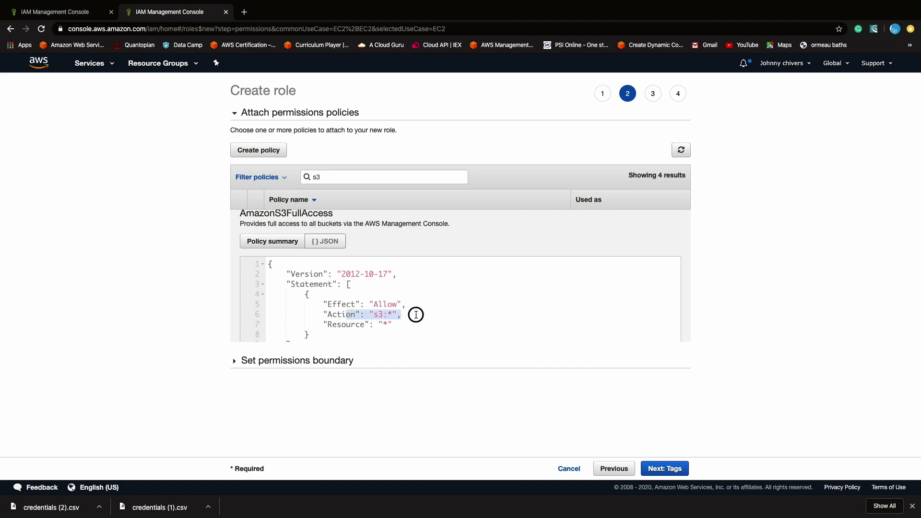
pyautogui.moveTo(309, 324); pyautogui.dragTo(409, 323)
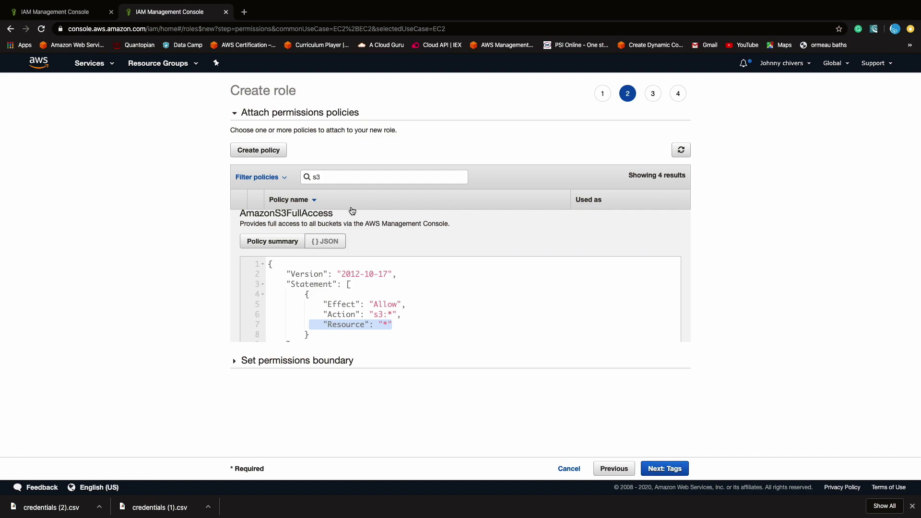
# Attach the AmazonS3FullAccess policy to the role and continue to the review without adding tags.
pyautogui.scroll(2, 253, 290)
pyautogui.click(239, 233)
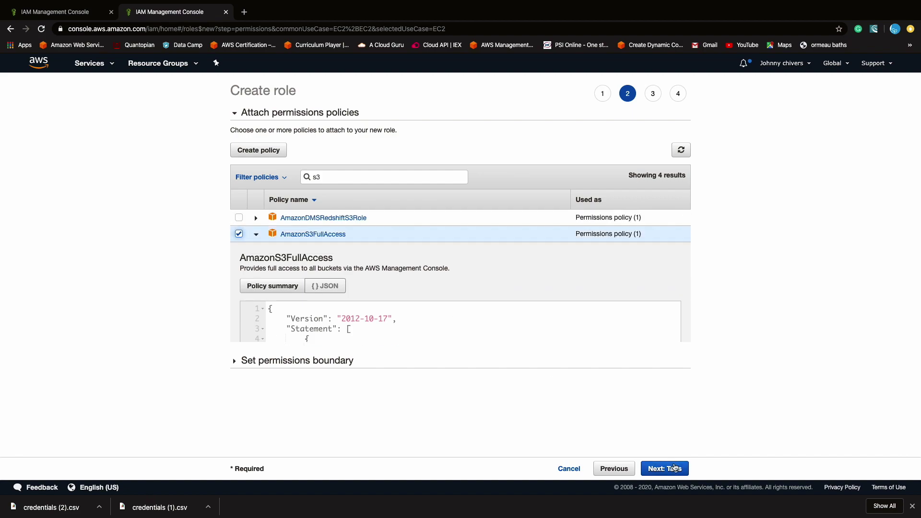
pyautogui.click(675, 468)
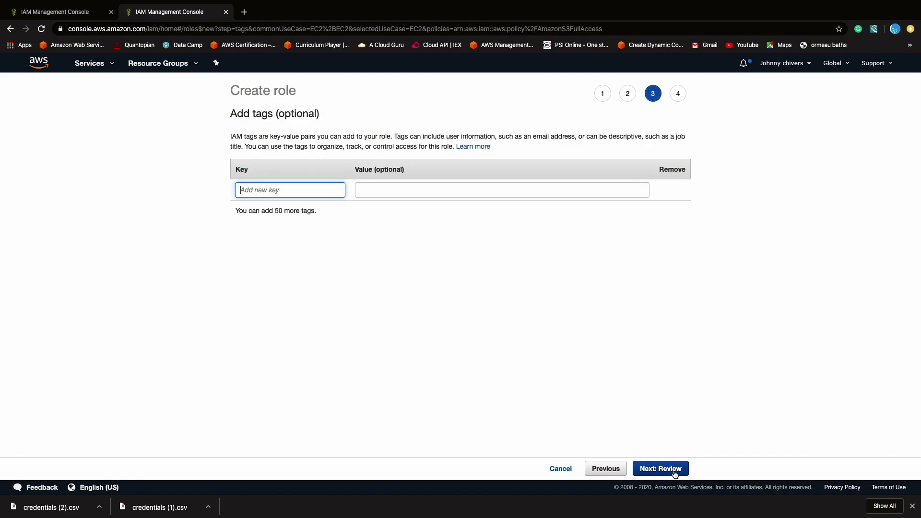
pyautogui.click(674, 472)
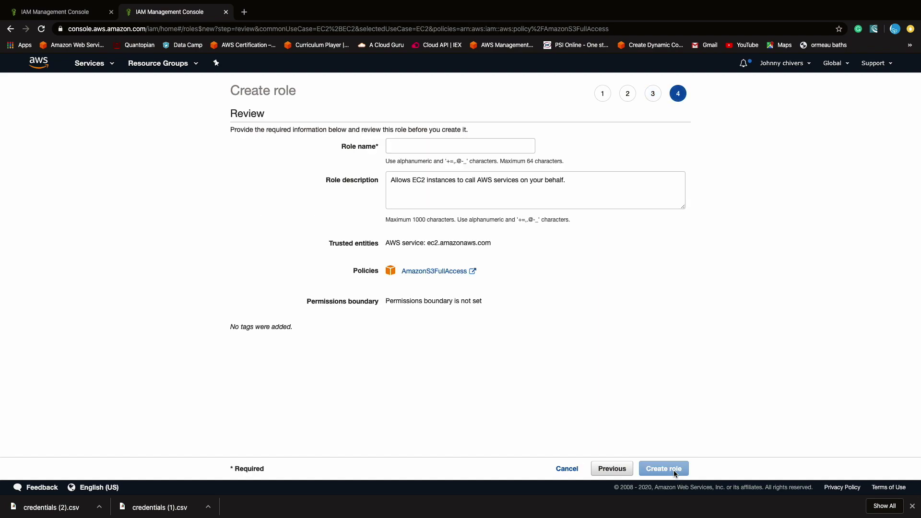
# Check the trusted entity in the review, name the role ec2-s3-full-acess and create it.
pyautogui.click(464, 146)
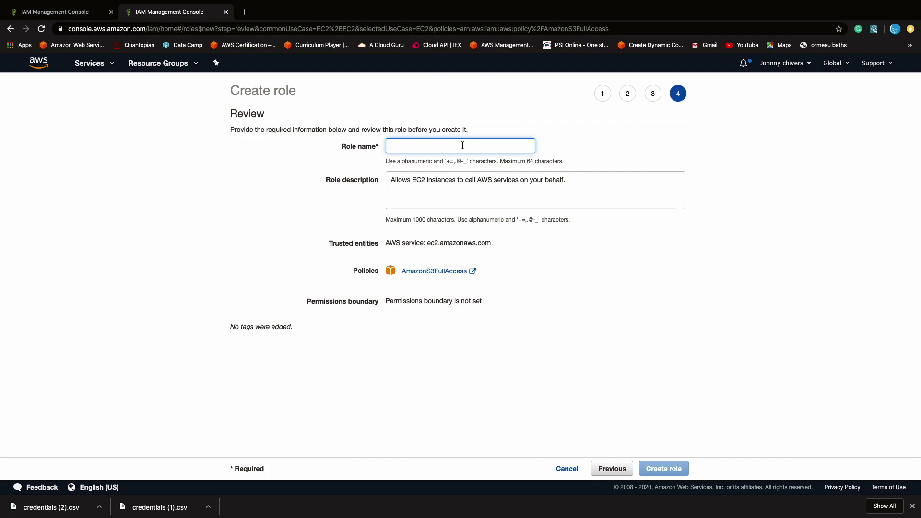
pyautogui.moveTo(397, 242); pyautogui.dragTo(532, 240)
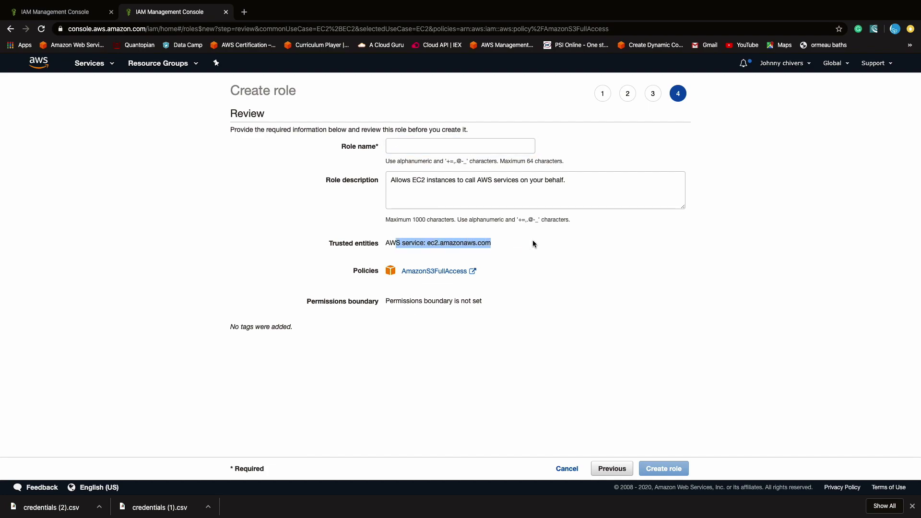
pyautogui.click(424, 145)
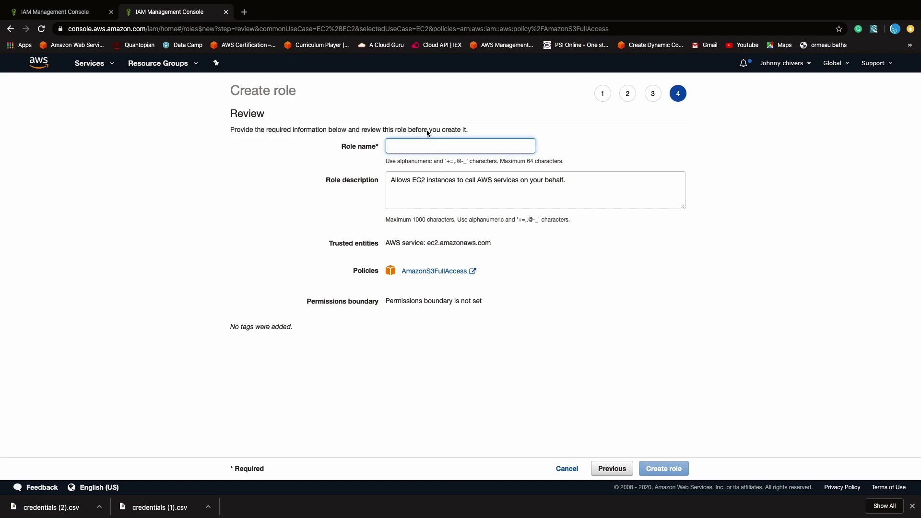
pyautogui.write('ec2-s3')
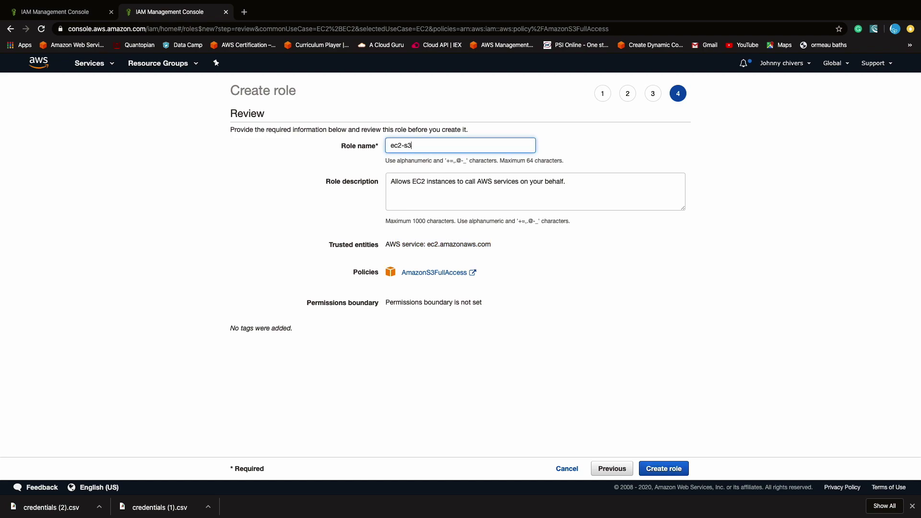
pyautogui.write('-full-acess')
pyautogui.click(640, 468)
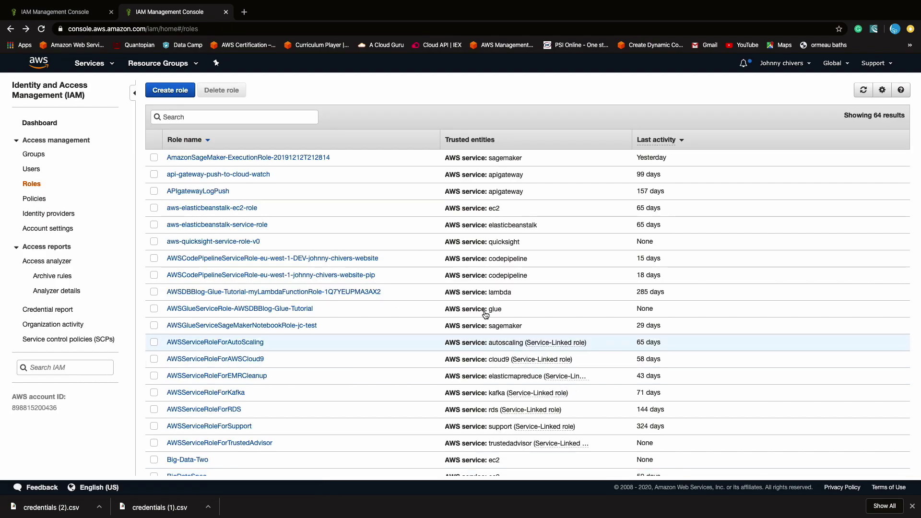
# Search the roles for ec2- to locate the newly created role in the list.
pyautogui.click(234, 117)
pyautogui.write('ec2-')
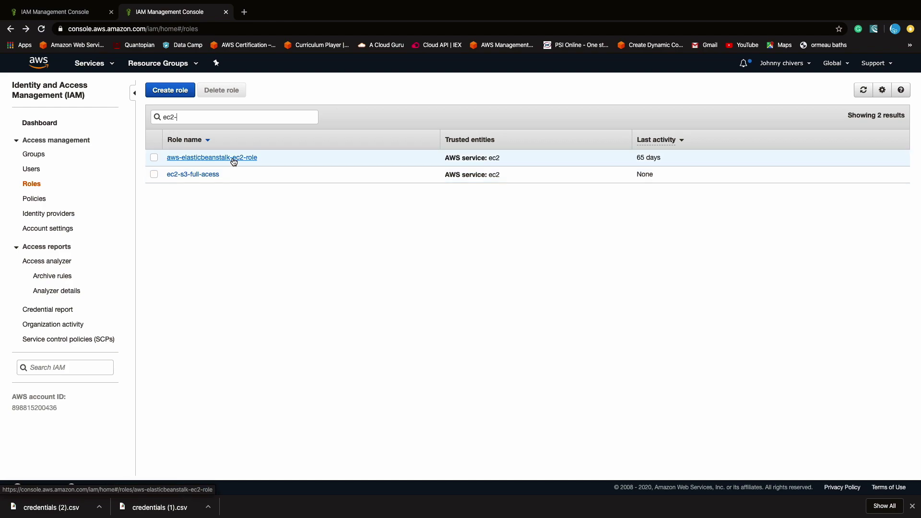
pyautogui.click(154, 175)
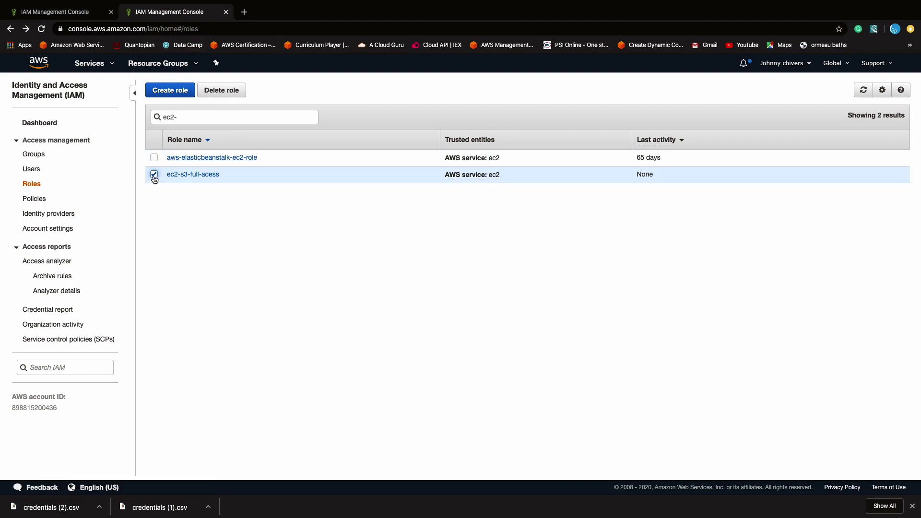
pyautogui.click(154, 175)
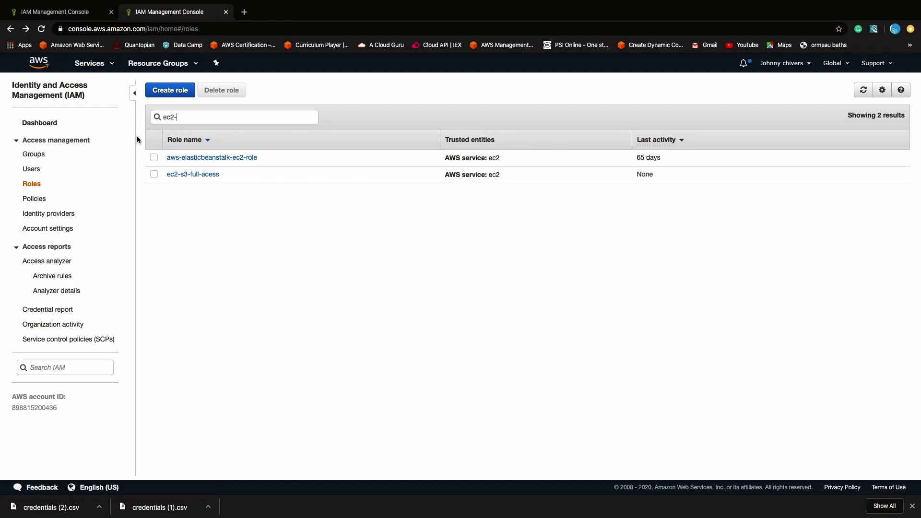
# Switch to the EC2 service and start launching a new instance.
pyautogui.click(90, 63)
pyautogui.write('ec')
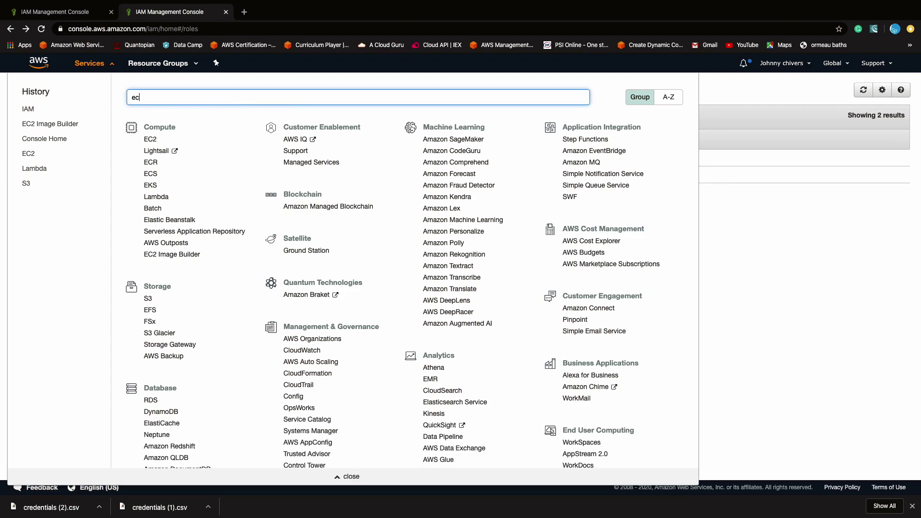
pyautogui.write('2')
pyautogui.click(239, 120)
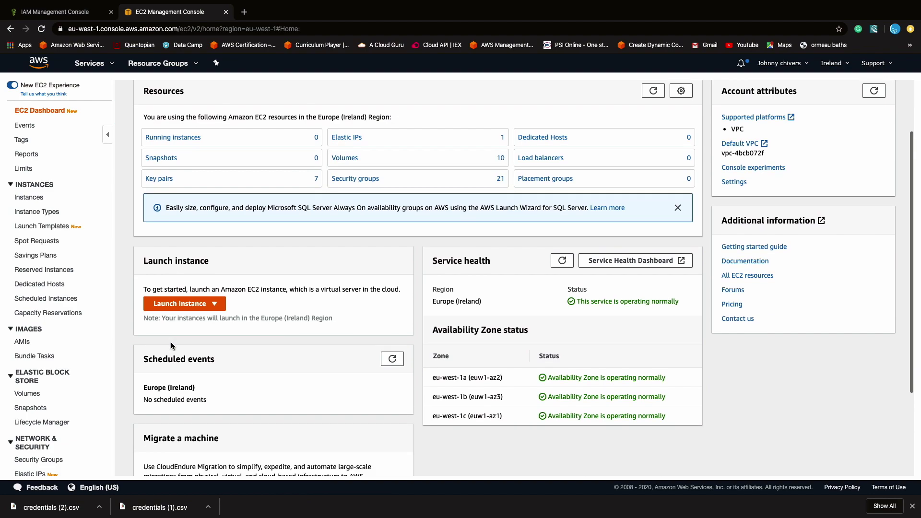
pyautogui.scroll(-1, 172, 346)
pyautogui.click(210, 293)
pyautogui.click(188, 306)
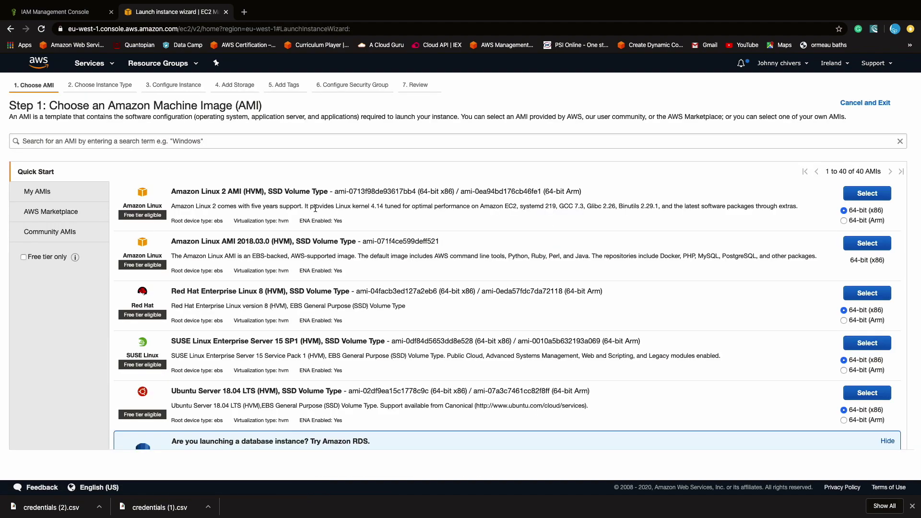
# Choose the 64-bit (x86) Amazon Linux 2 AMI, keep the t2.micro instance type and continue to the instance details.
pyautogui.click(871, 193)
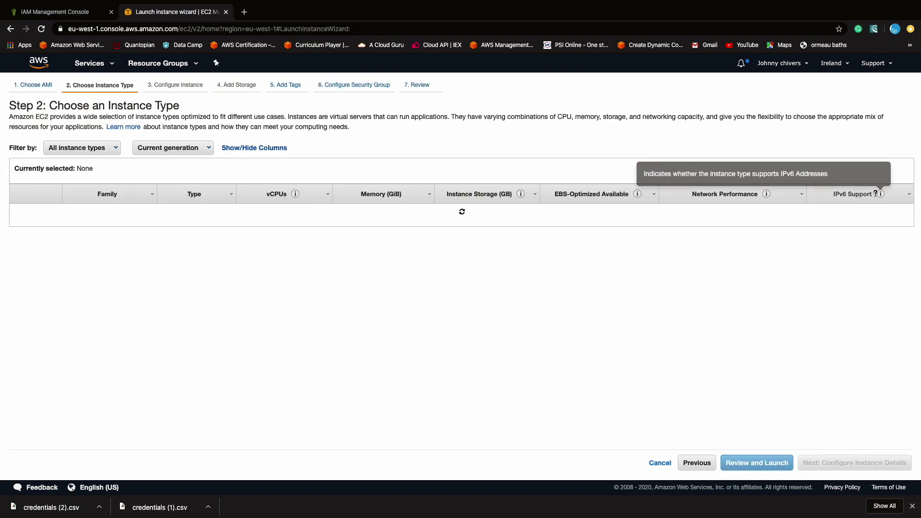
pyautogui.scroll(-2, 734, 378)
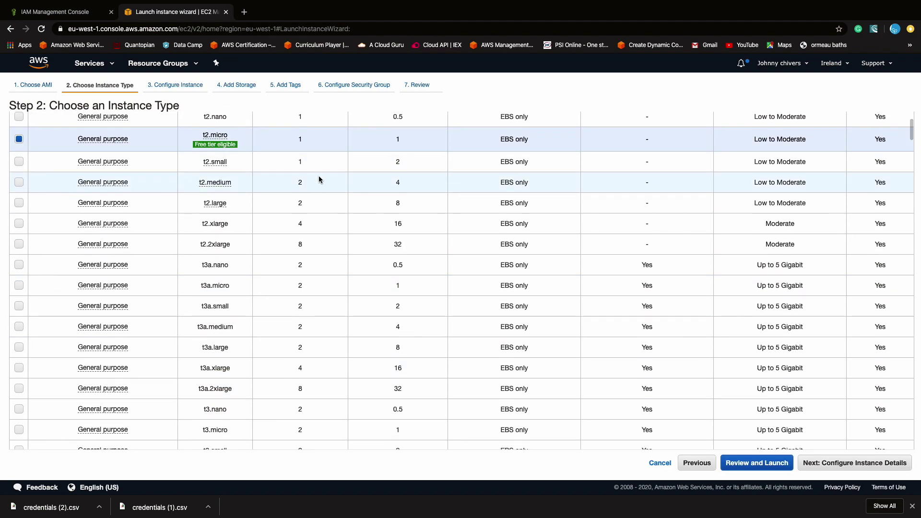
pyautogui.click(883, 462)
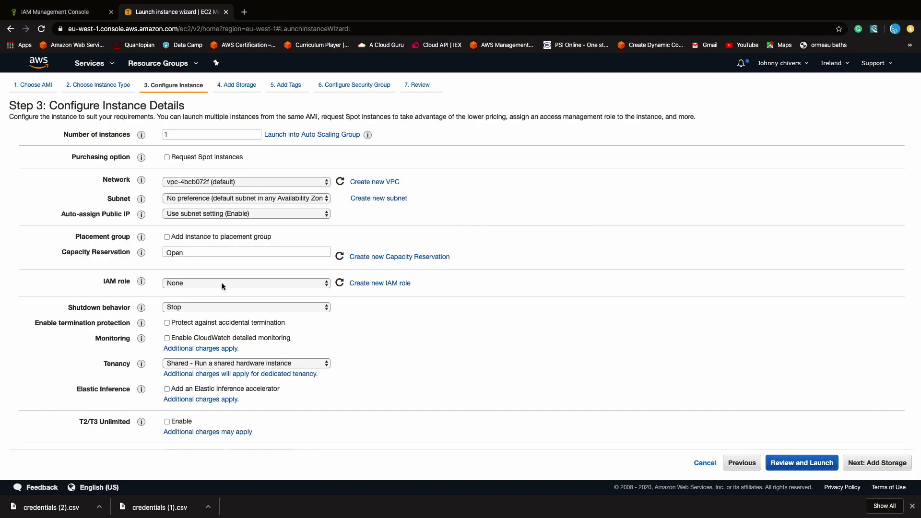
# Assign the ec2-s3-full-acess IAM role to the instance.
pyautogui.click(222, 286)
pyautogui.click(421, 307)
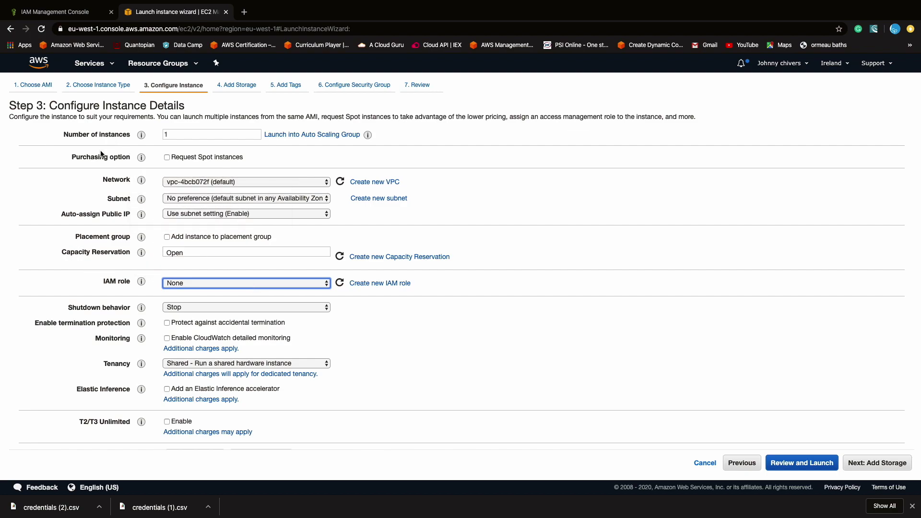
pyautogui.click(228, 285)
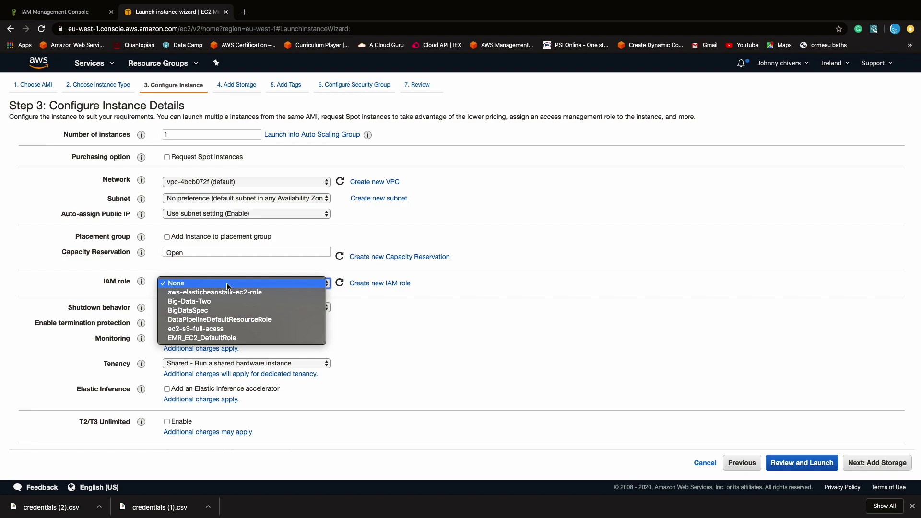
pyautogui.click(220, 328)
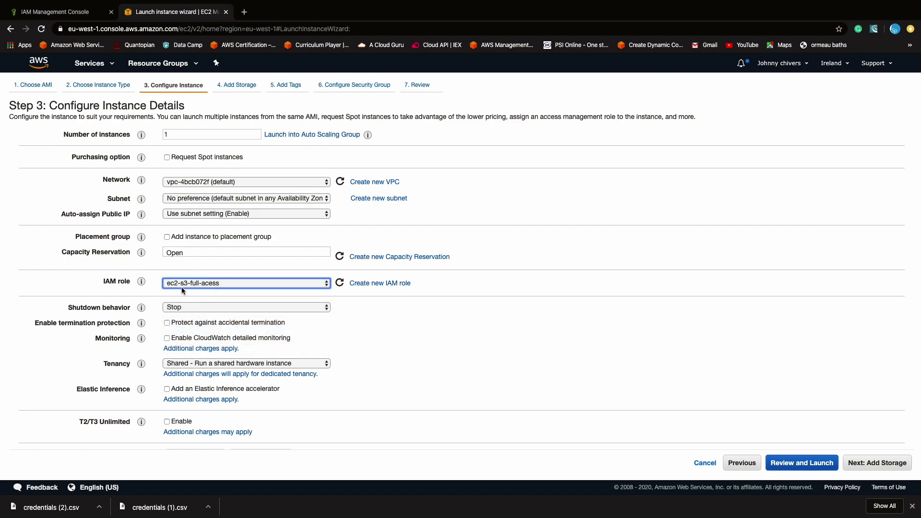
# Proceed to the launch review and expand the instance details to check the assigned IAM role.
pyautogui.click(816, 464)
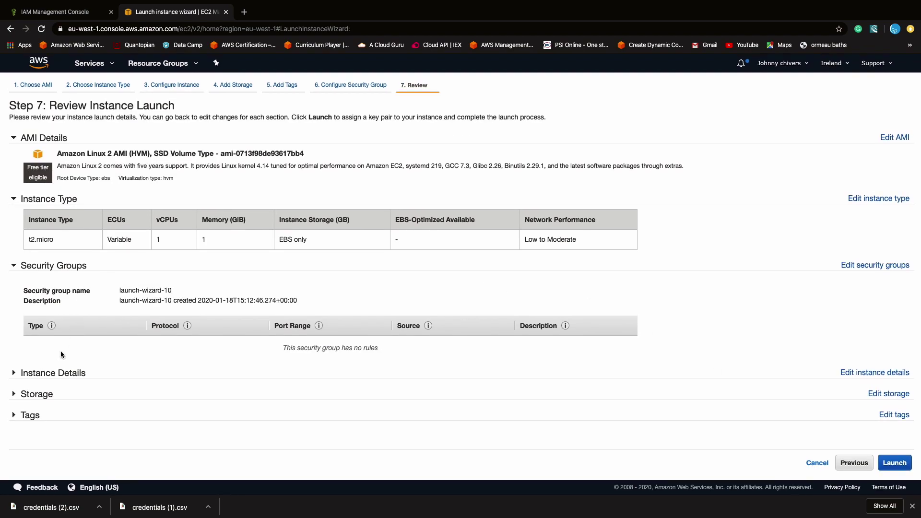
pyautogui.click(53, 373)
pyautogui.scroll(-3, 59, 373)
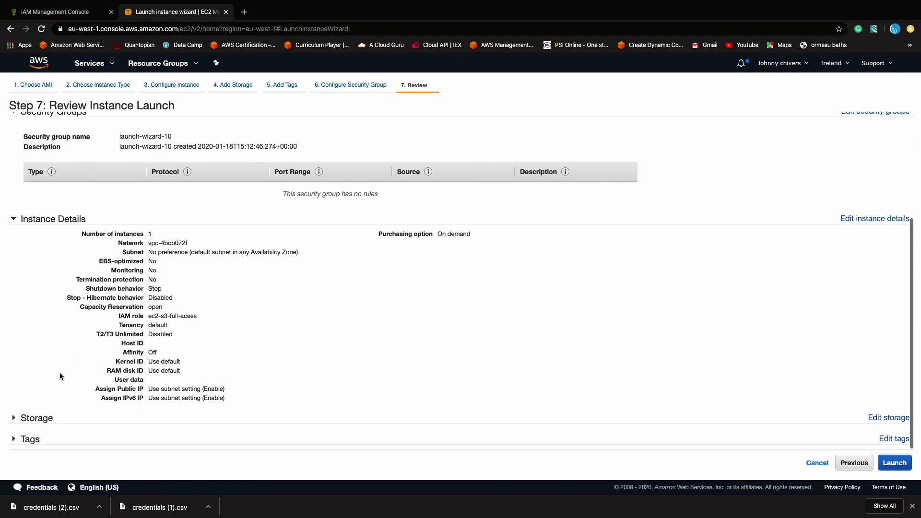